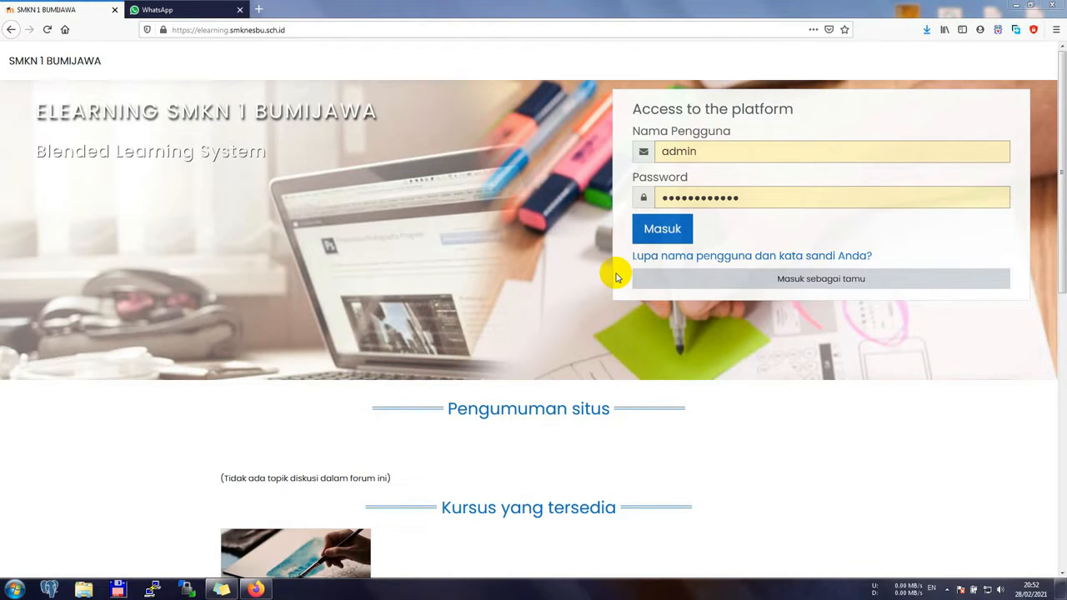
Log in with the prefilled admin credentials and view the personal files and content bank pages.
left_click(659, 229)
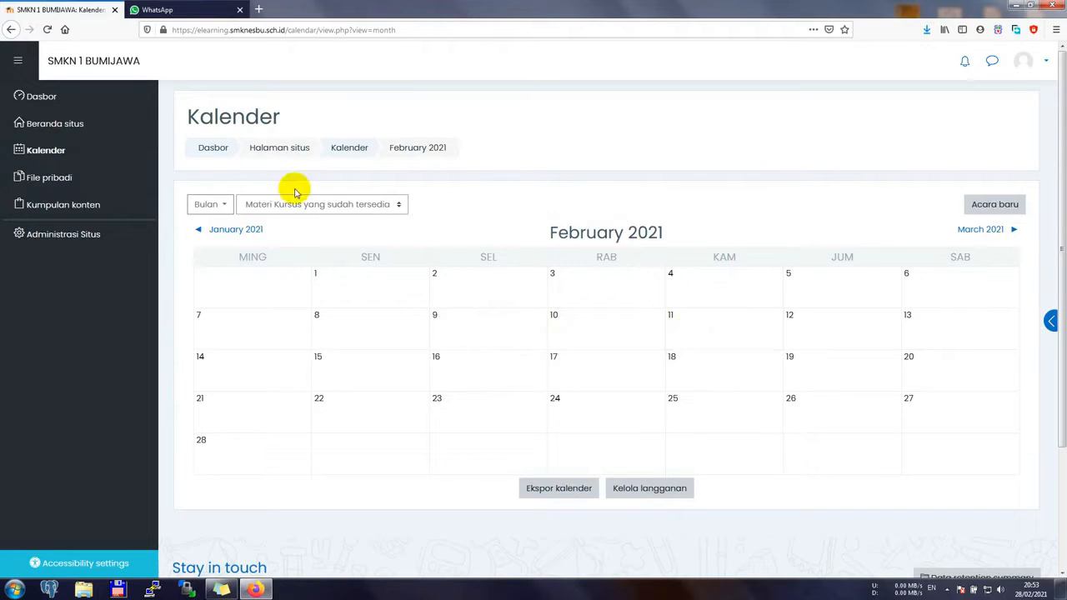
left_click(55, 181)
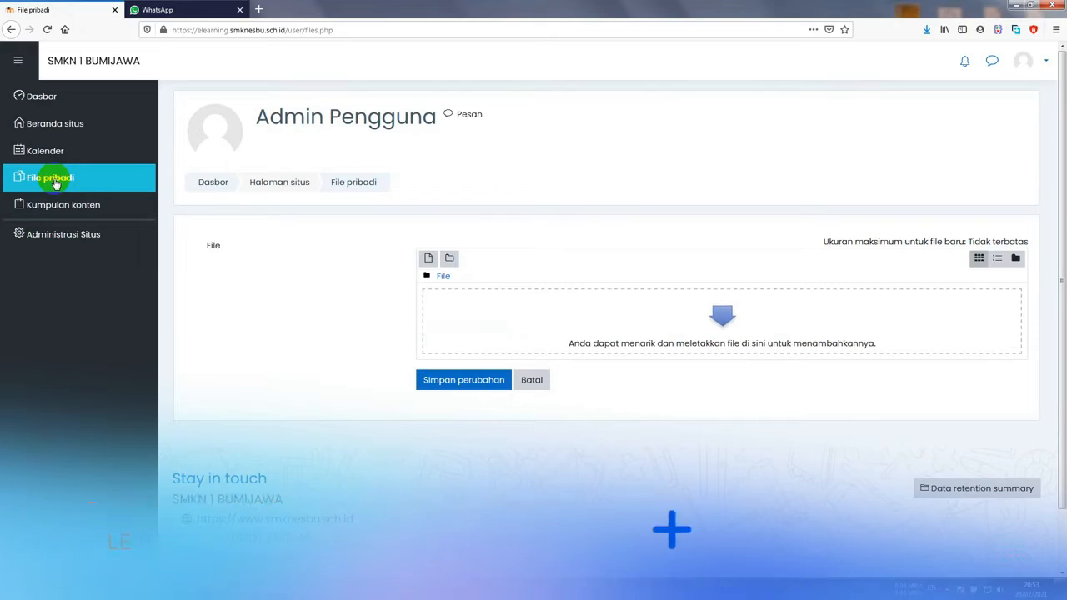
left_click(65, 206)
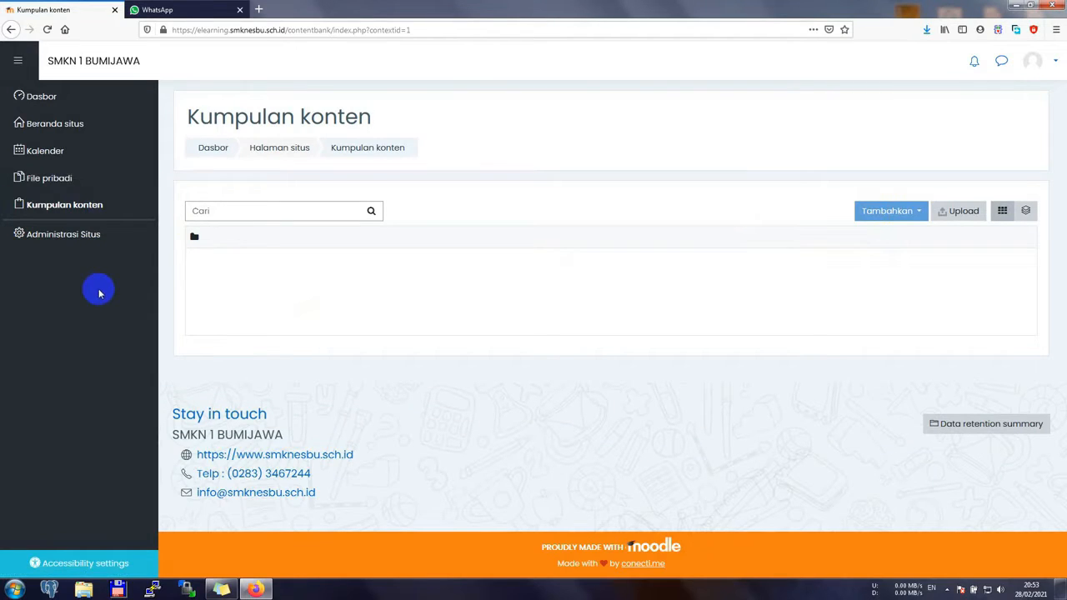
Open the site administration and look through its general setting categories, such as Analytics, Kompetensi, Lencana and H5P.
left_click(79, 234)
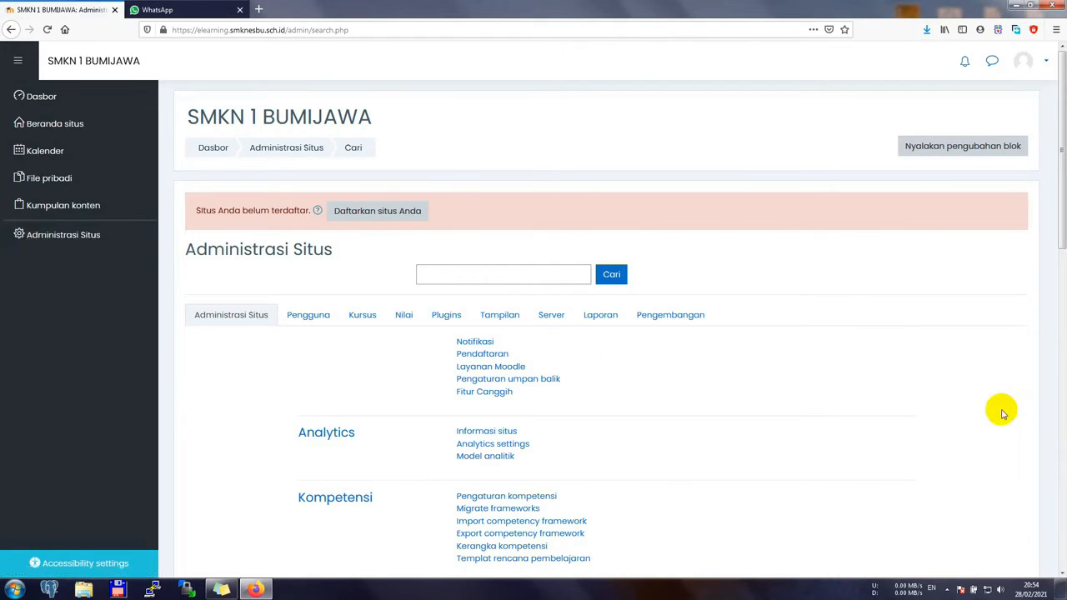
scroll(976, 419, "down", 3)
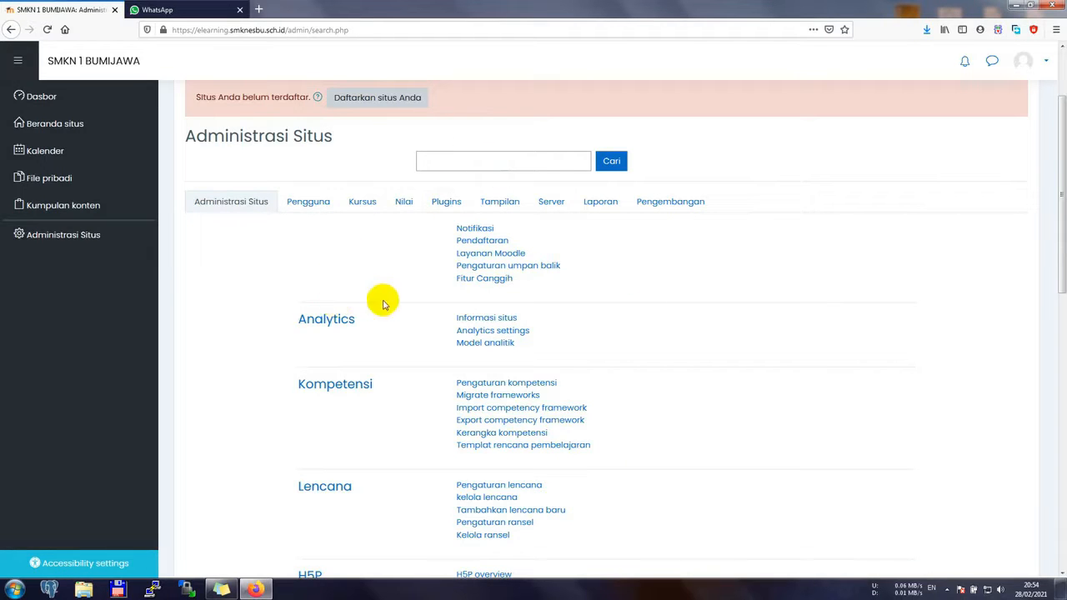
scroll(324, 360, "down", 3)
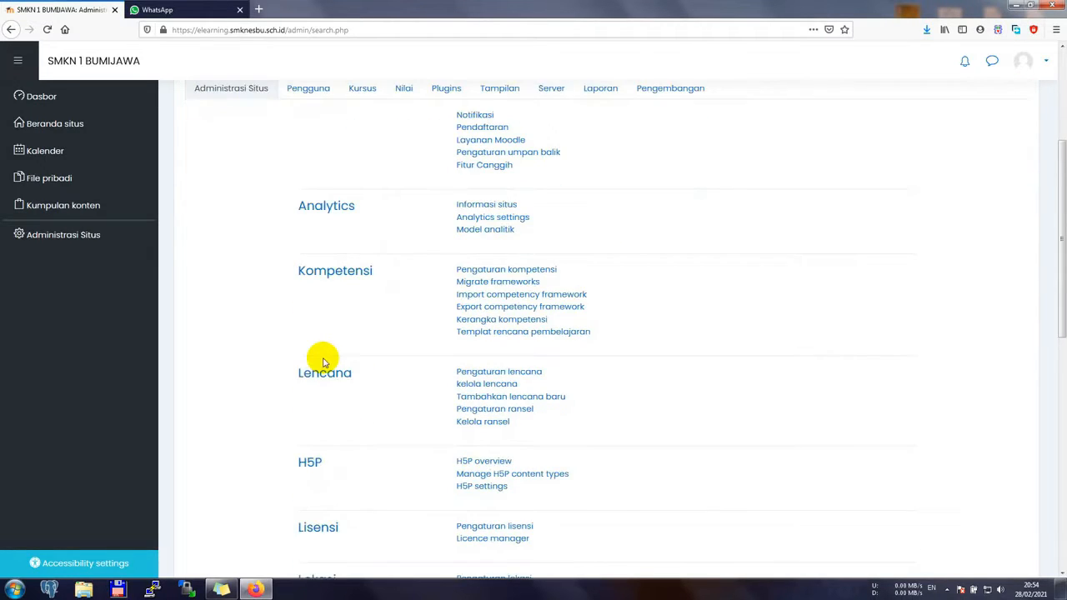
scroll(323, 360, "up", 5)
scroll(323, 360, "down", 6)
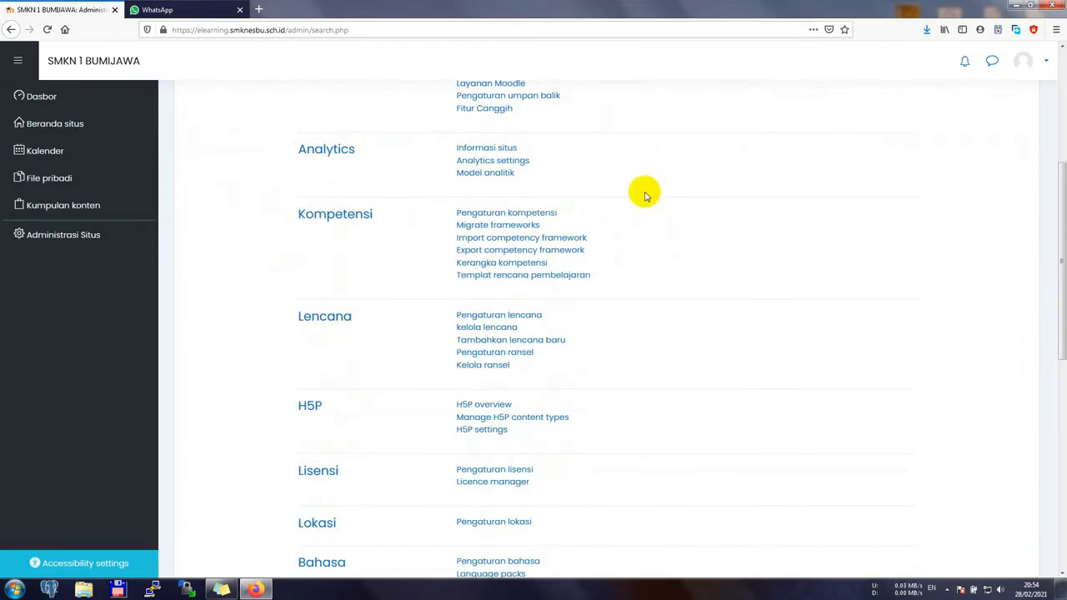
scroll(509, 245, "up", 4)
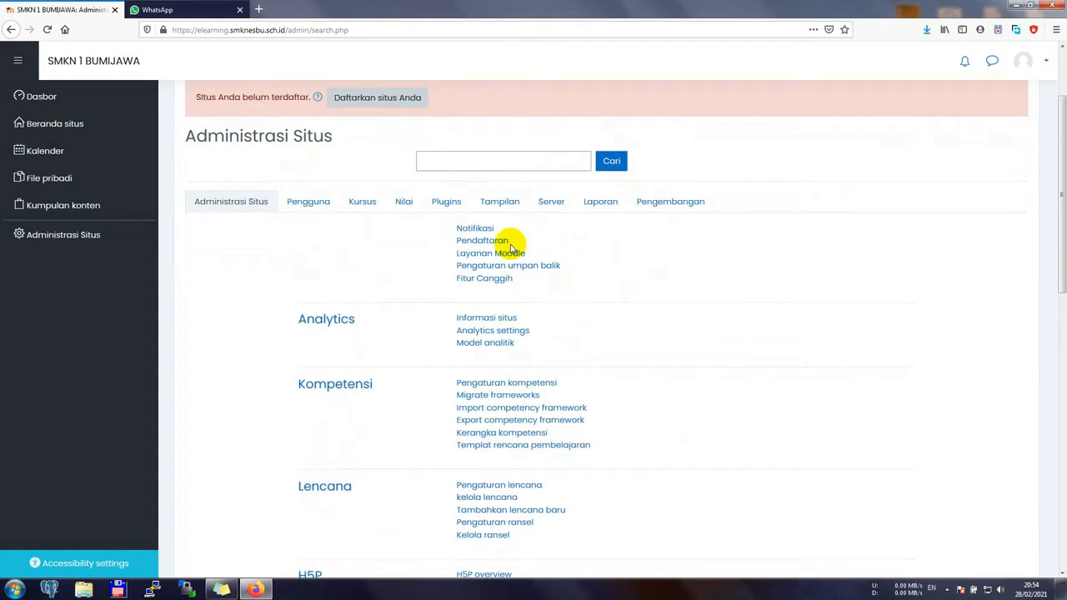
Open the list of all user accounts (Lihat daftar pengguna) from the Pengguna administration and look through it.
left_click(308, 202)
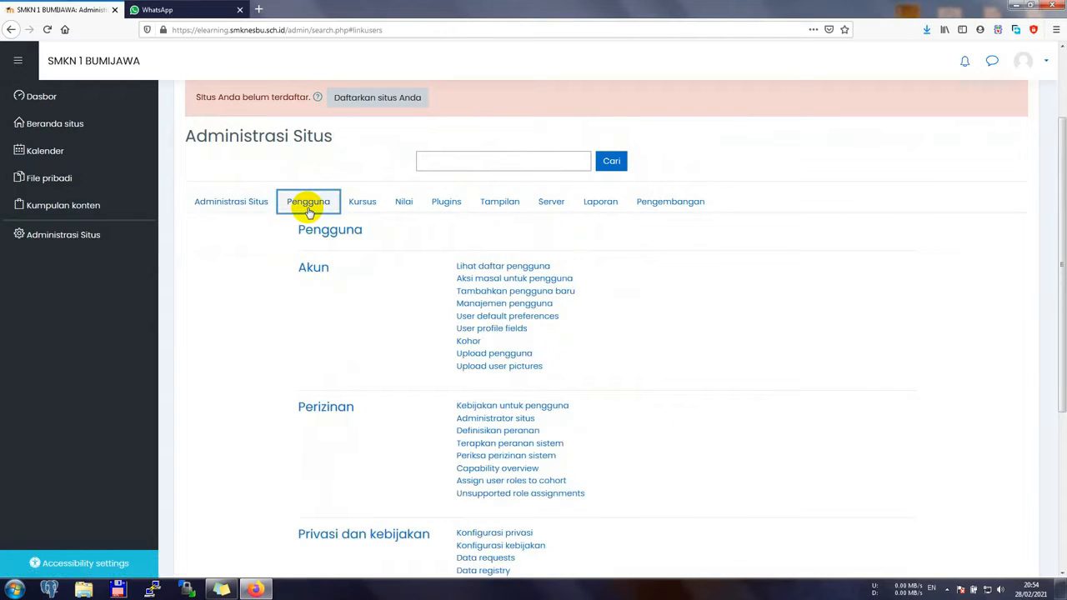
left_click(491, 265)
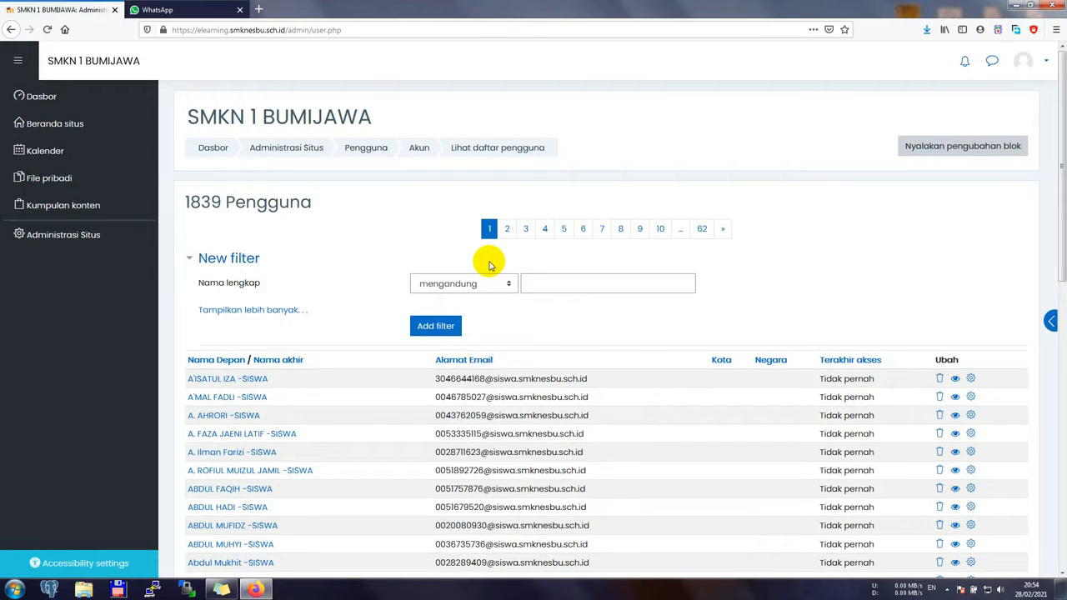
scroll(489, 265, "down", 10)
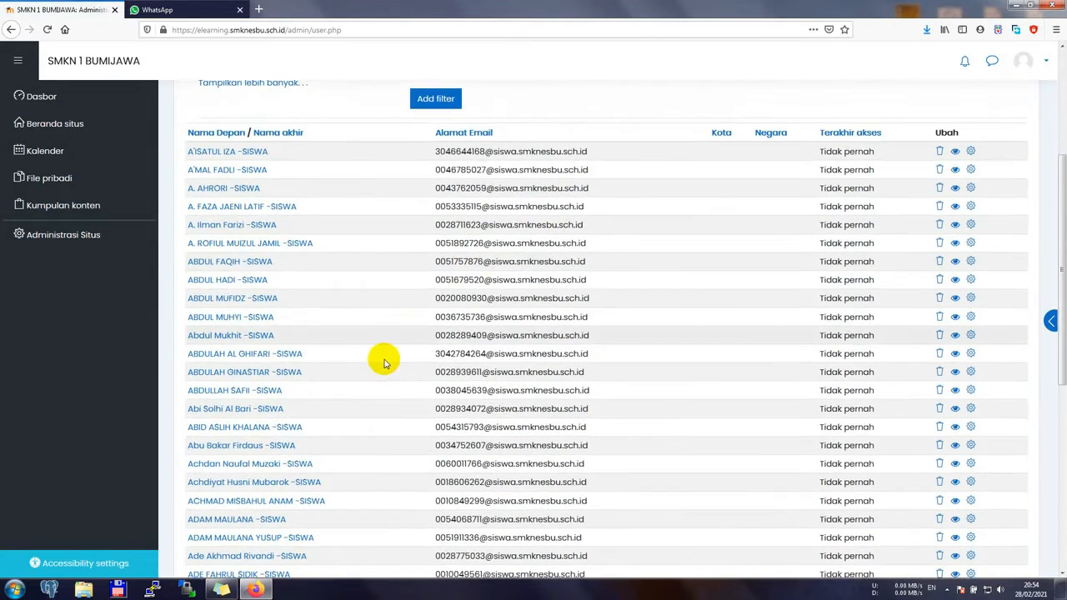
scroll(384, 362, "up", 6)
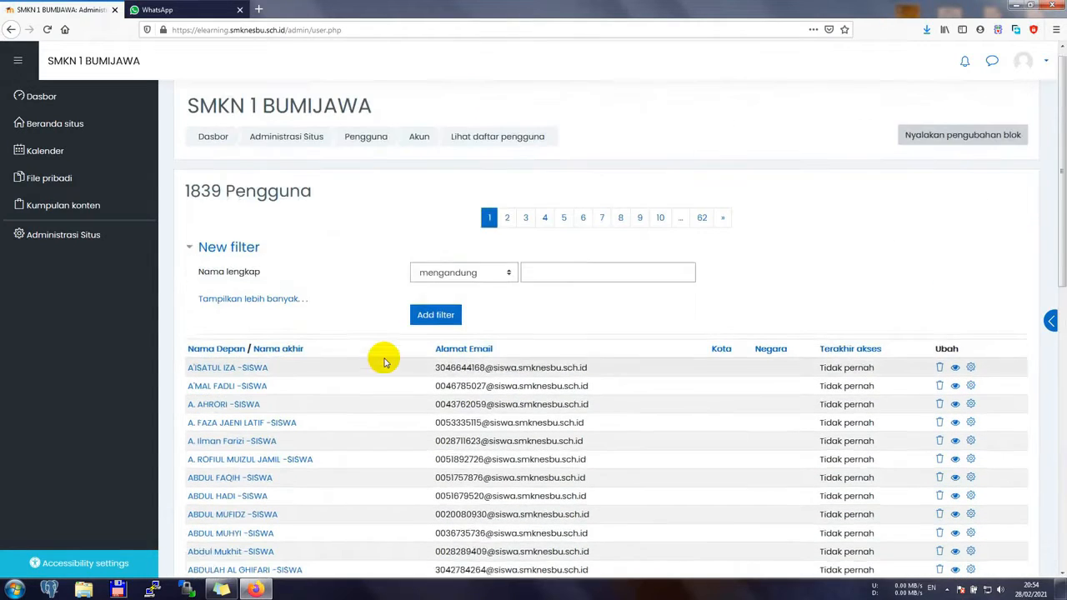
Expand the user filter options and filter the list to accounts whose full name contains the wanted teacher's name.
left_click(617, 276)
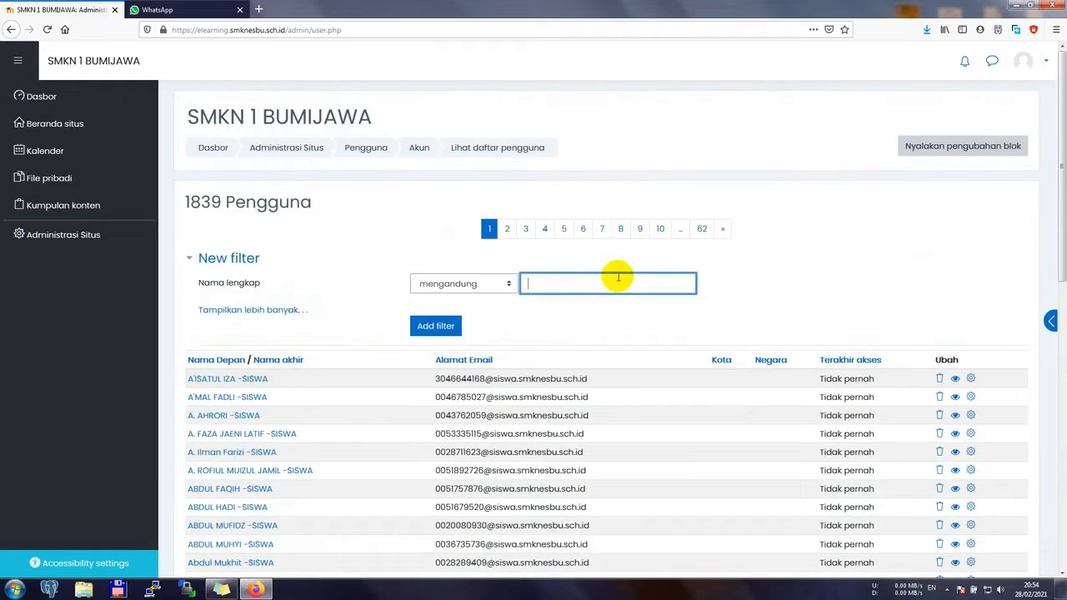
left_click(281, 308)
scroll(356, 292, "down", 2)
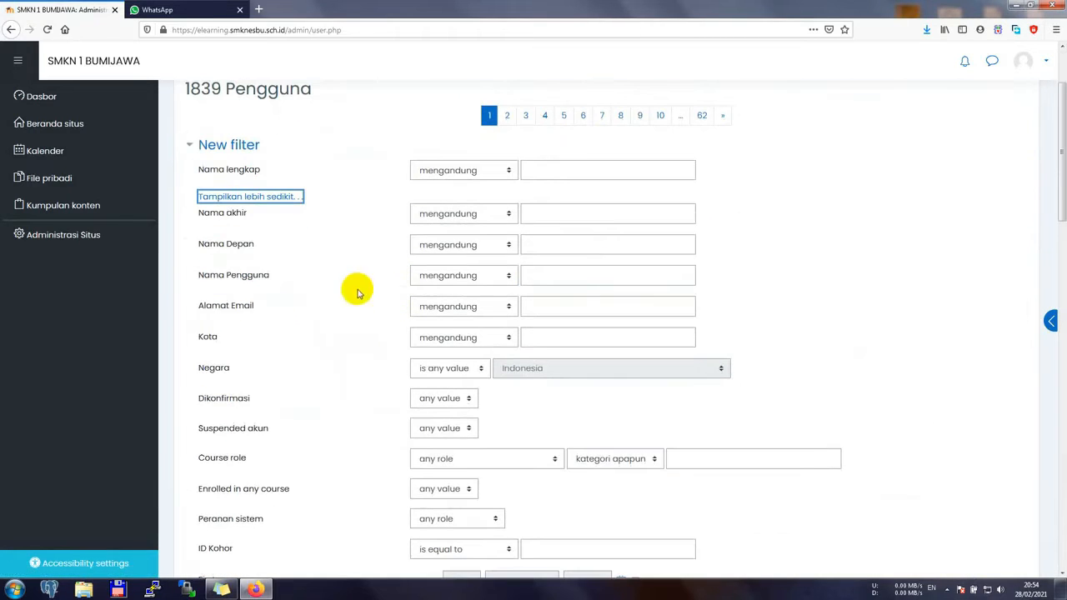
left_click(552, 274)
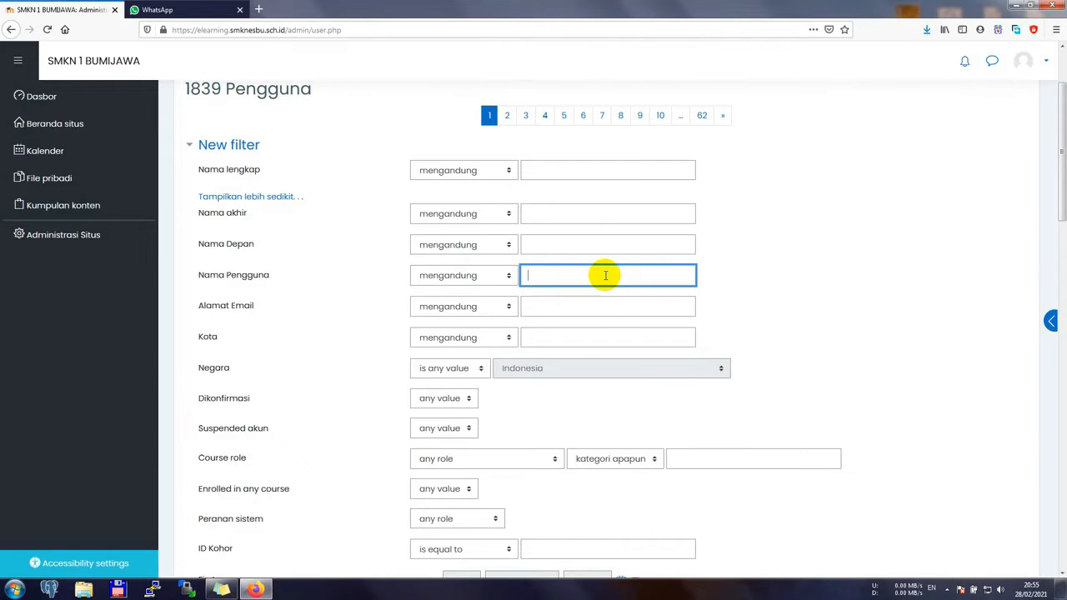
left_click(558, 171)
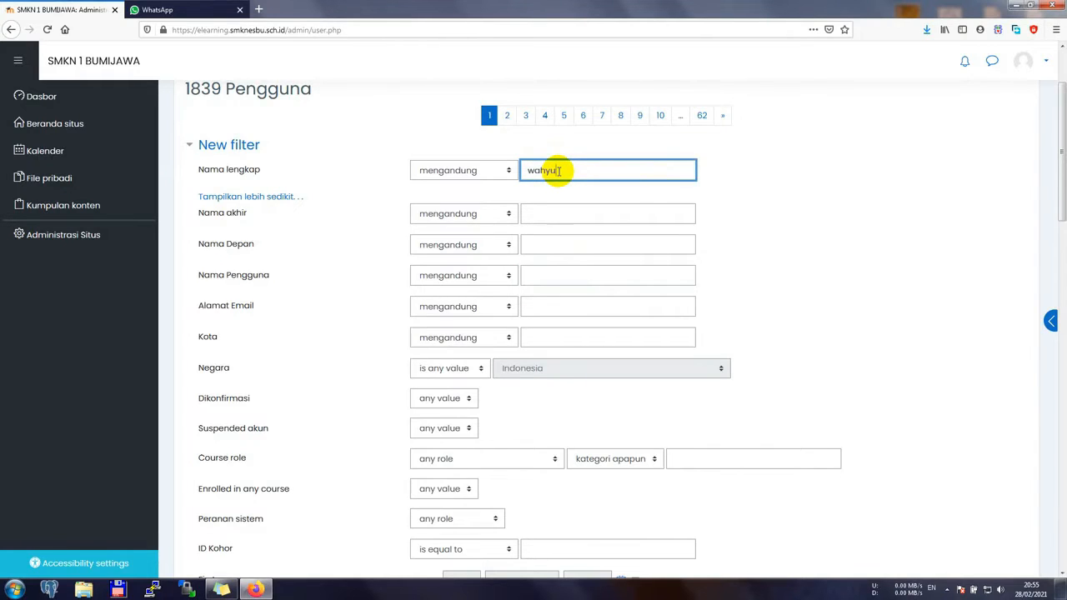
scroll(875, 283, "down", 7)
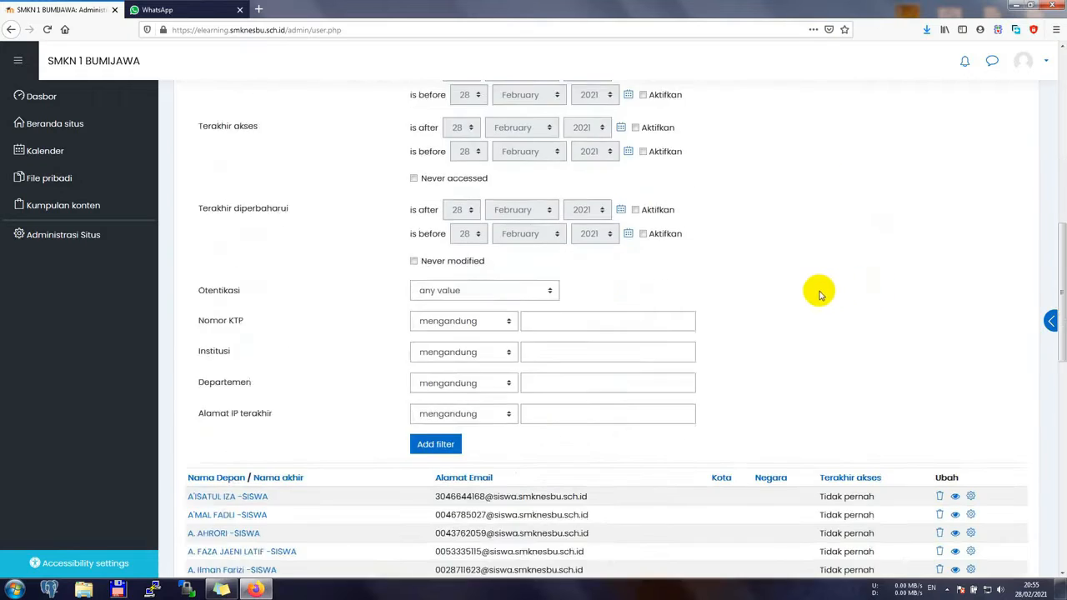
scroll(819, 293, "down", 2)
left_click(435, 275)
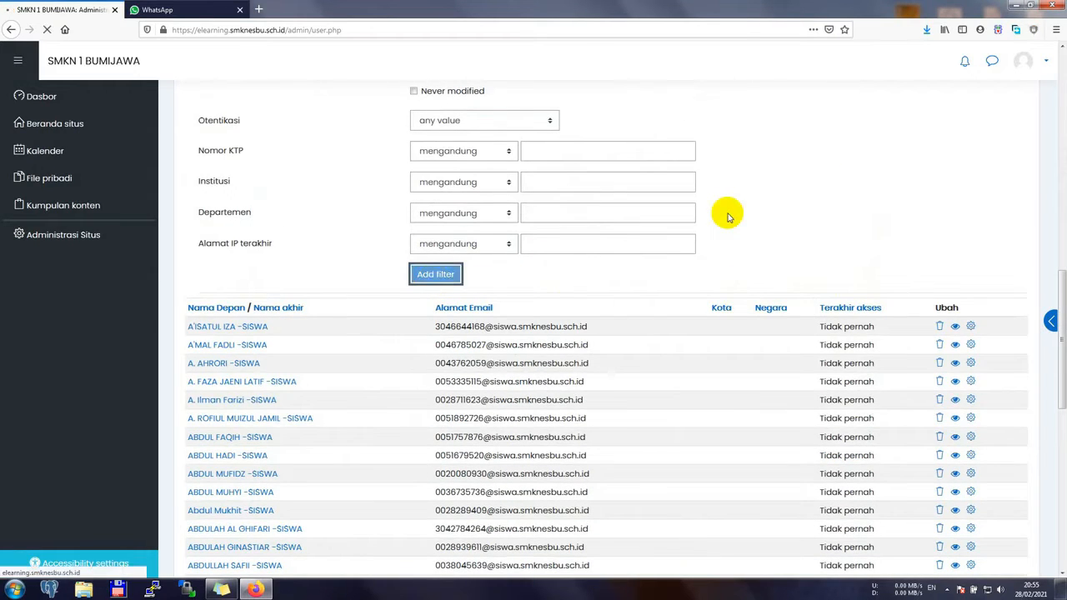
Open the profile of the account marked -GURU among the filtered users and view its details.
scroll(774, 202, "down", 3)
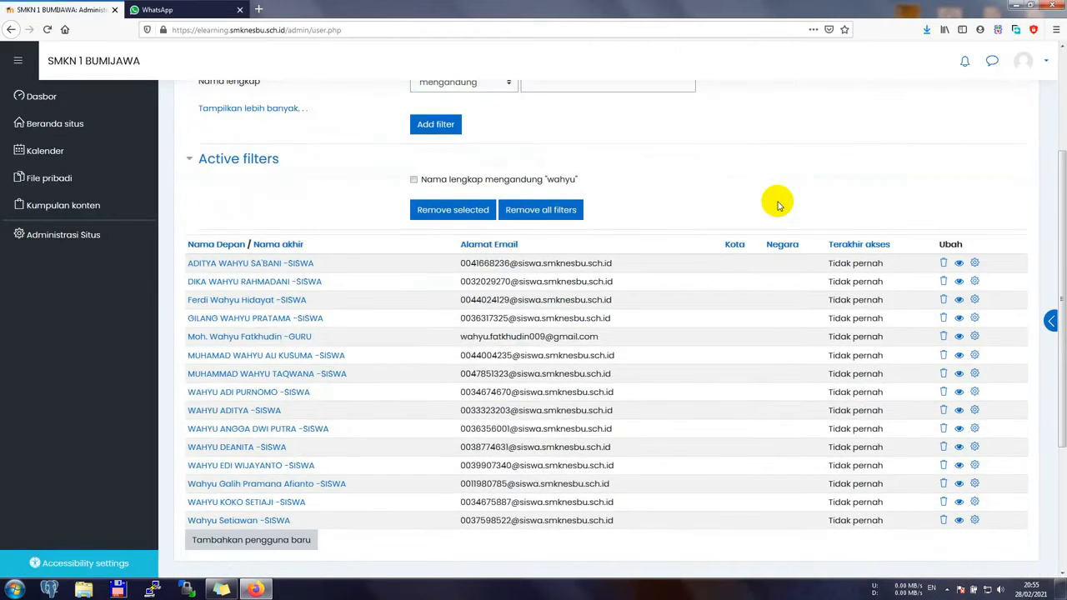
scroll(776, 204, "down", 1)
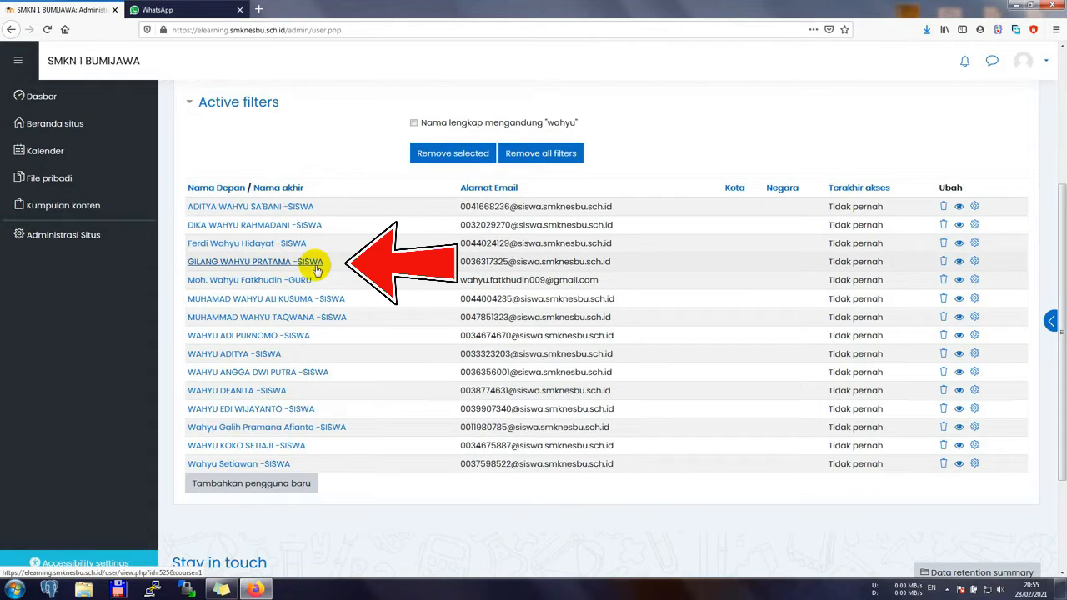
left_click(271, 284)
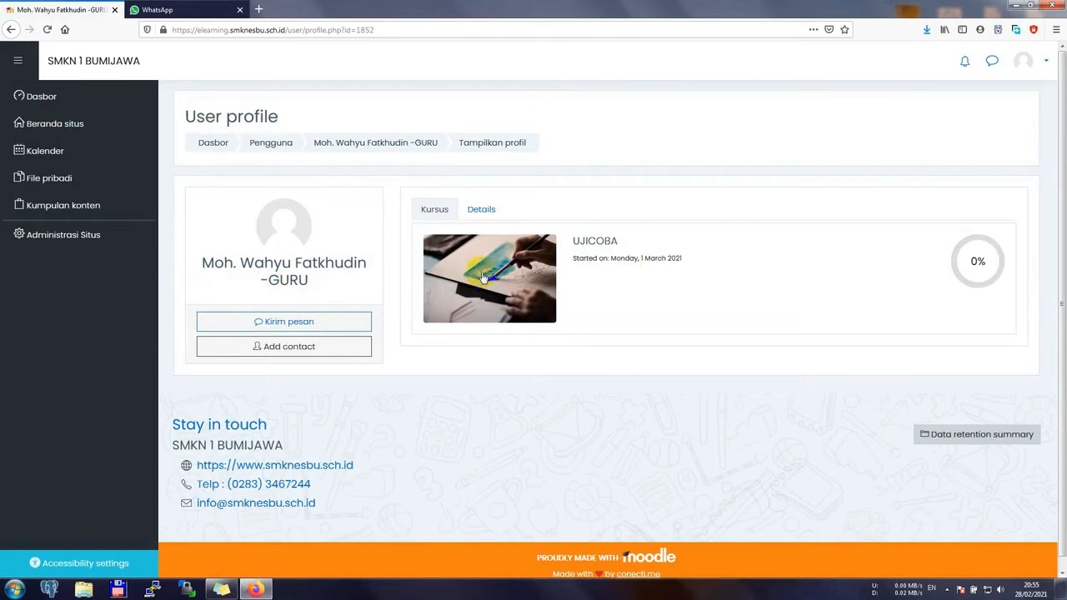
left_click(481, 210)
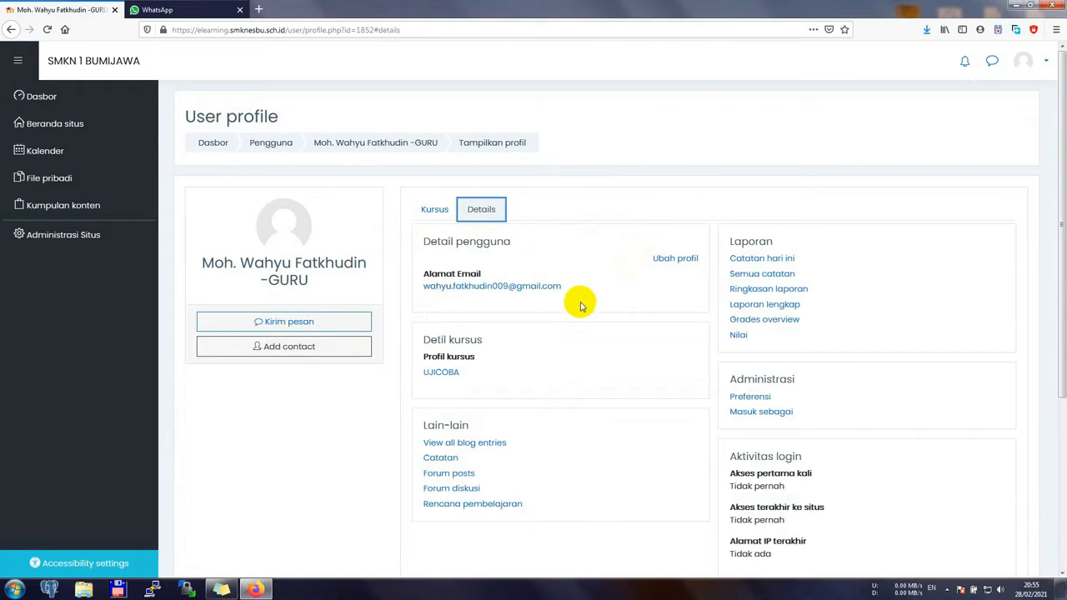
Open the teacher's profile for editing and examine the general fields, including username, authentication method, password and names.
left_click(676, 259)
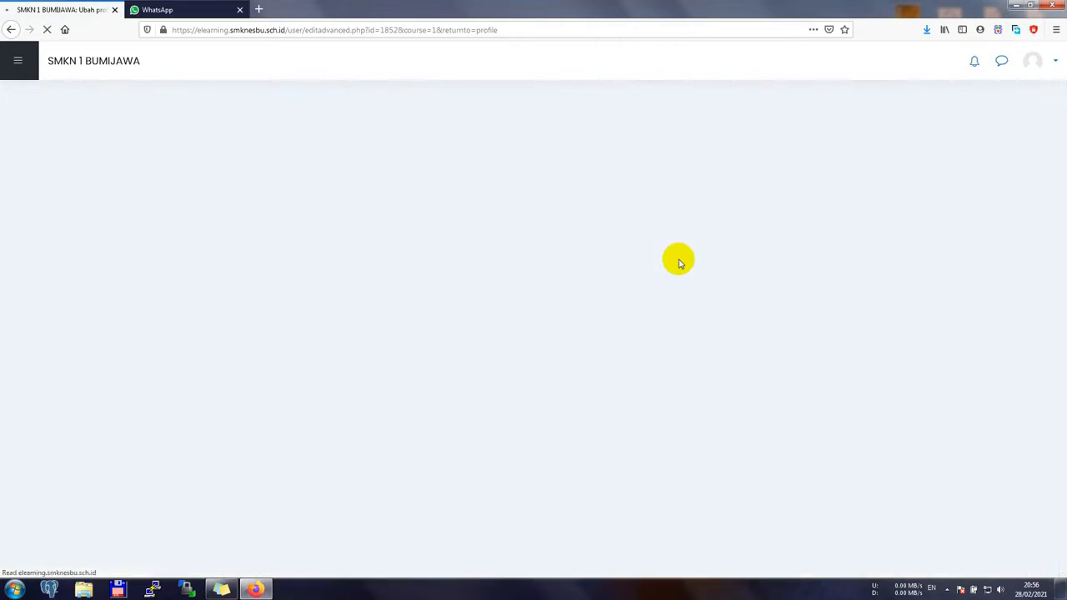
scroll(679, 265, "down", 2)
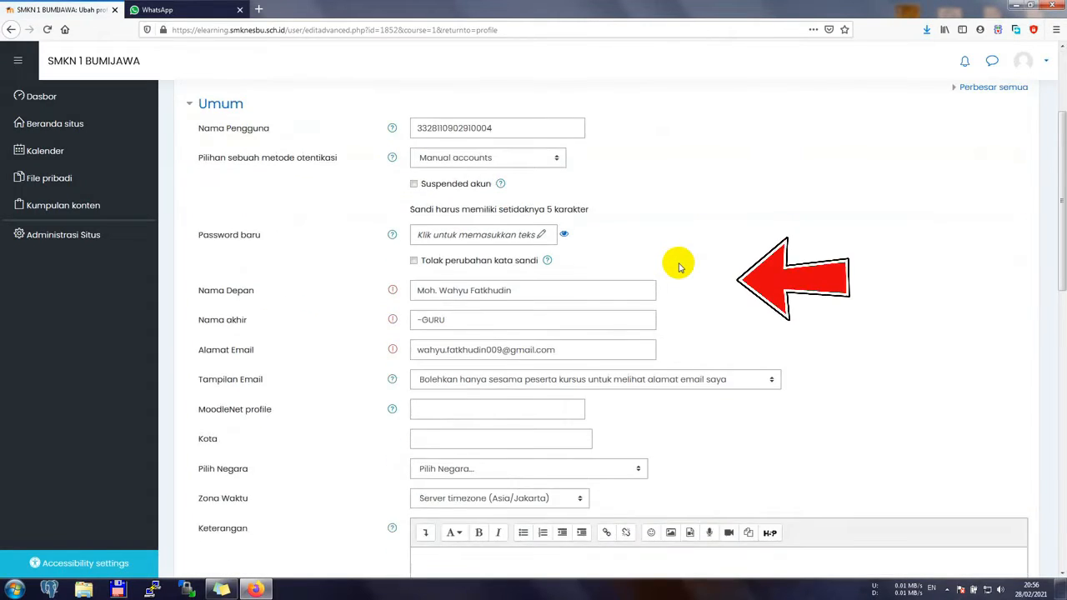
scroll(679, 266, "up", 2)
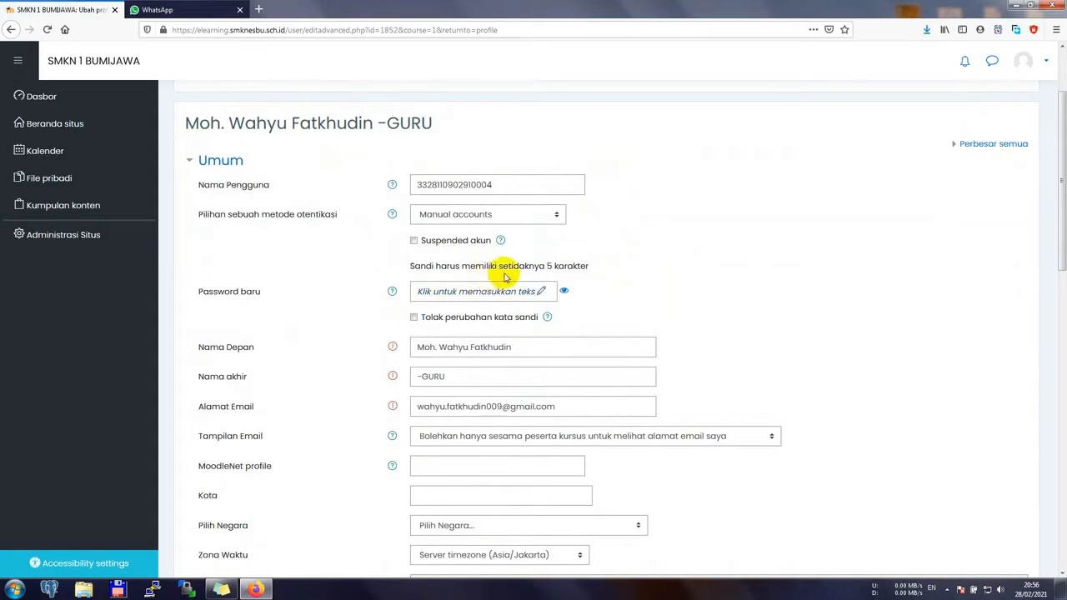
scroll(676, 275, "down", 3)
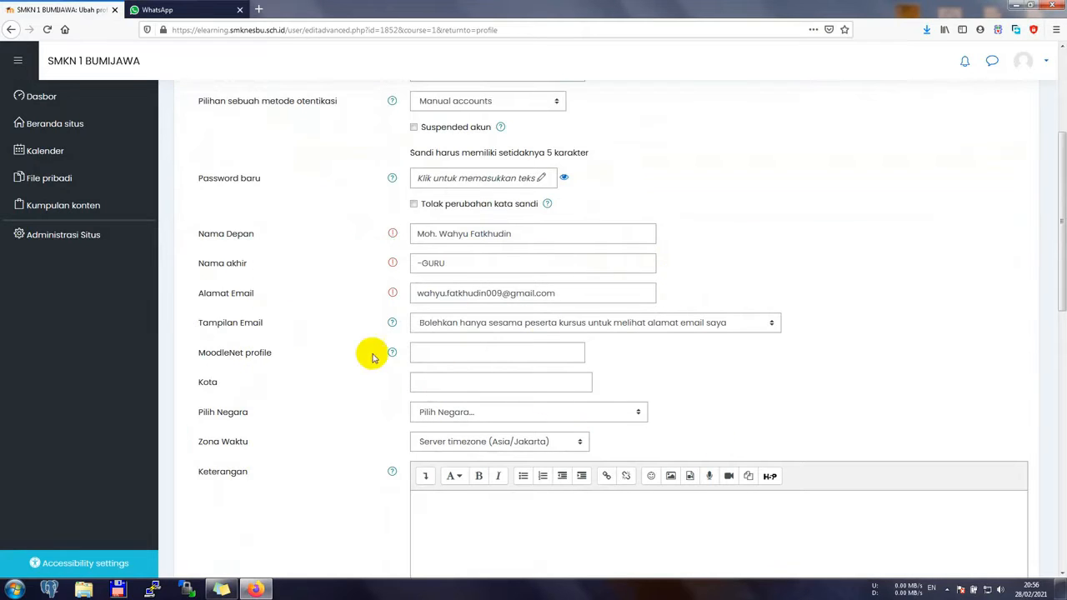
scroll(371, 354, "down", 3)
scroll(392, 324, "up", 5)
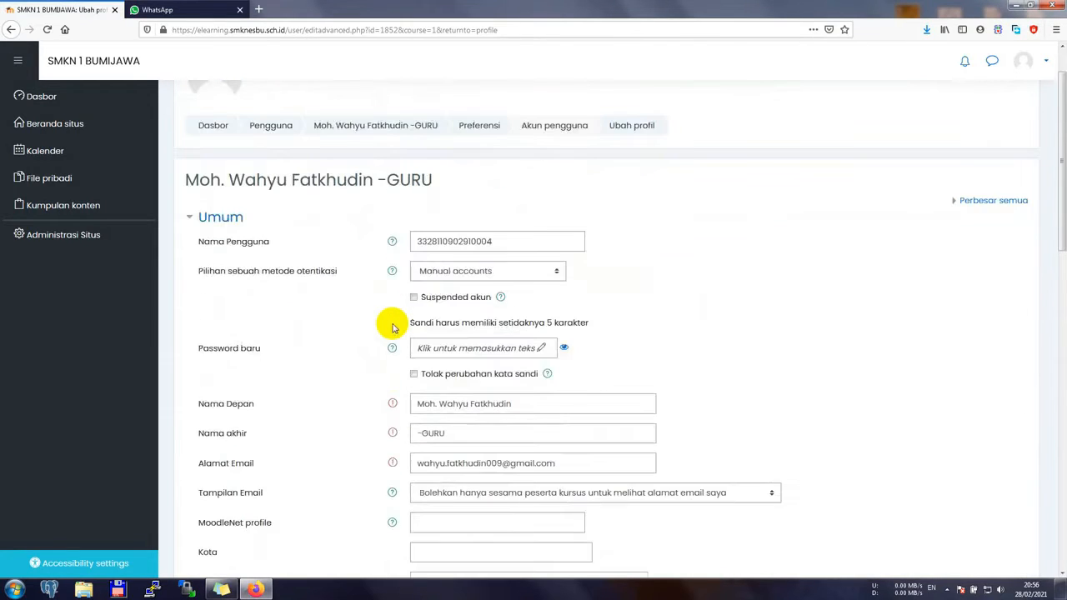
scroll(393, 327, "down", 3)
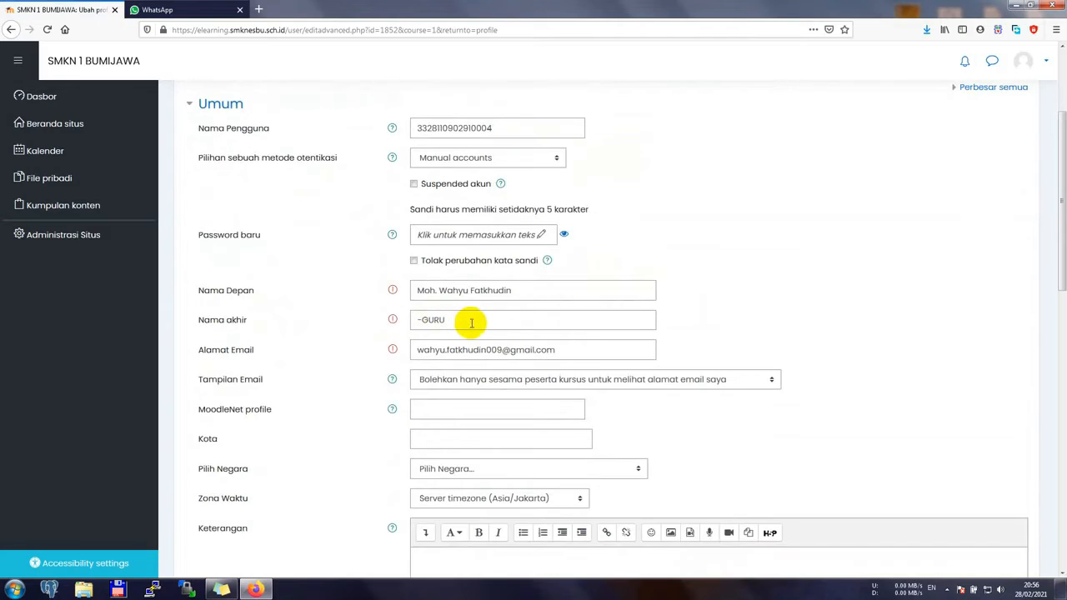
Highlight the -GURU marker in the last name field and check it against the rest of the profile form.
left_click(509, 319)
left_click_drag(506, 322, 346, 324)
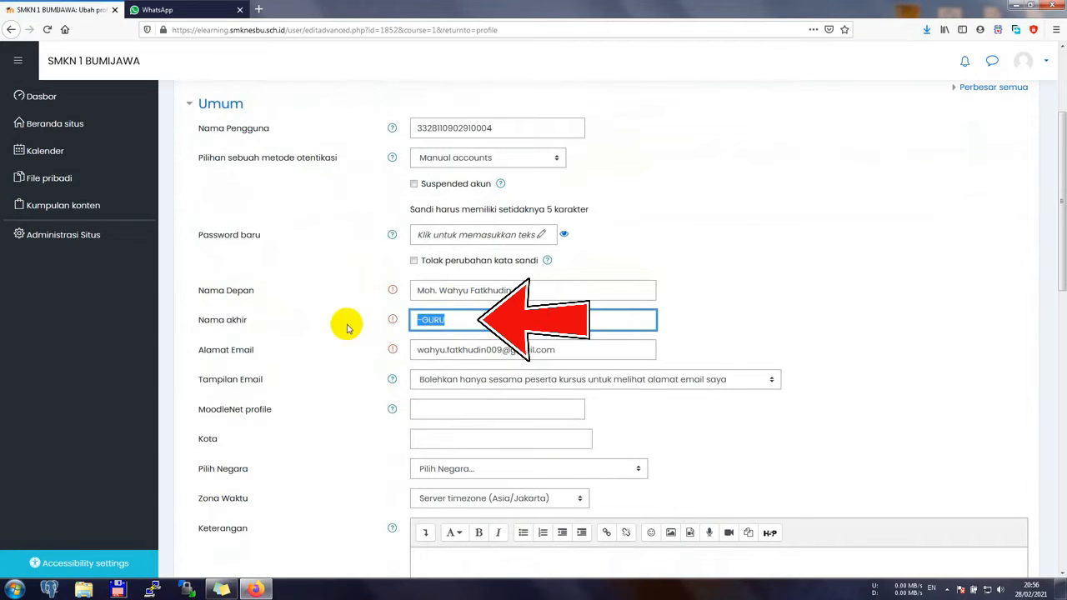
left_click(492, 323)
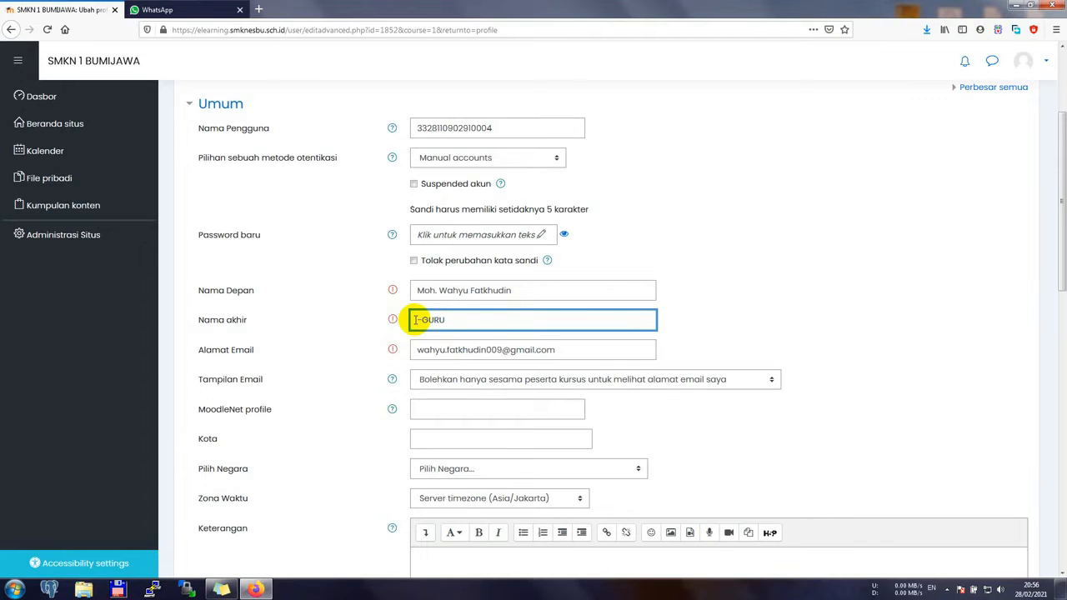
scroll(786, 322, "down", 3)
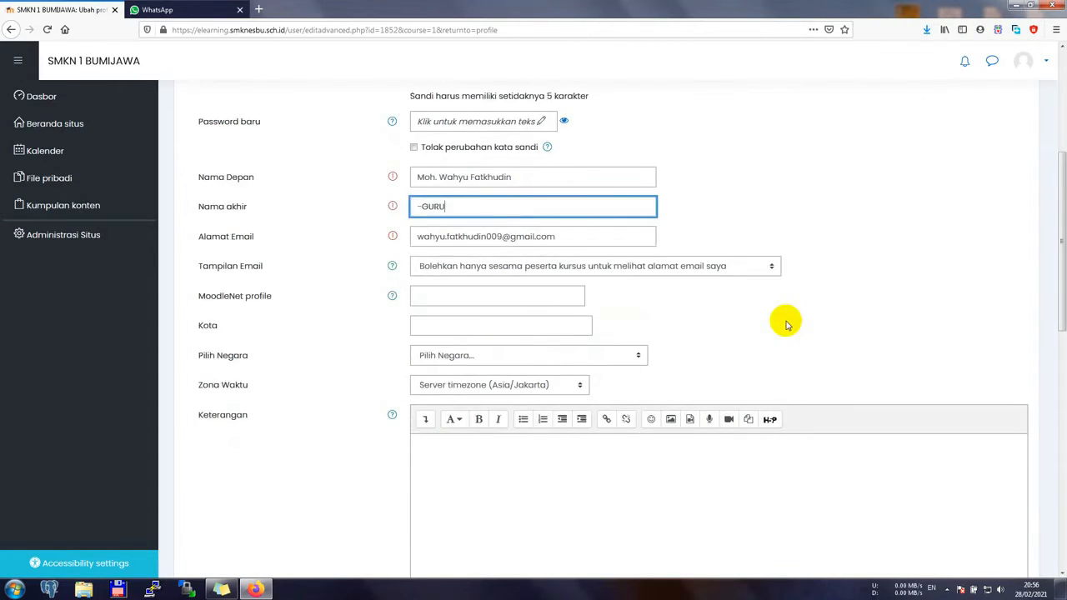
scroll(786, 322, "up", 7)
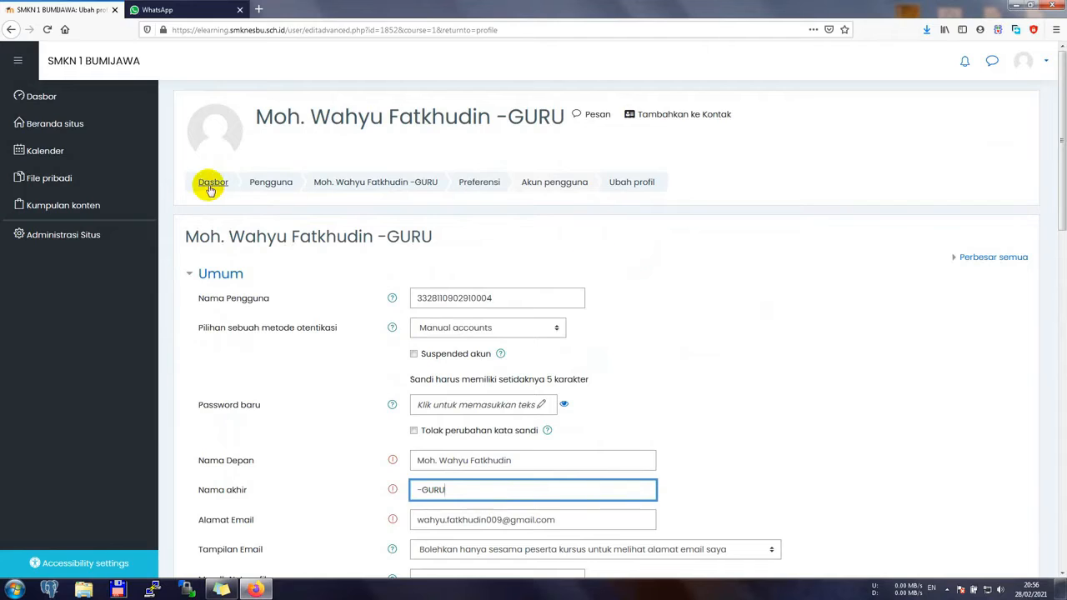
Leave the profile form by way of the dashboard and open the course (Kursus) section of the site administration.
left_click(212, 184)
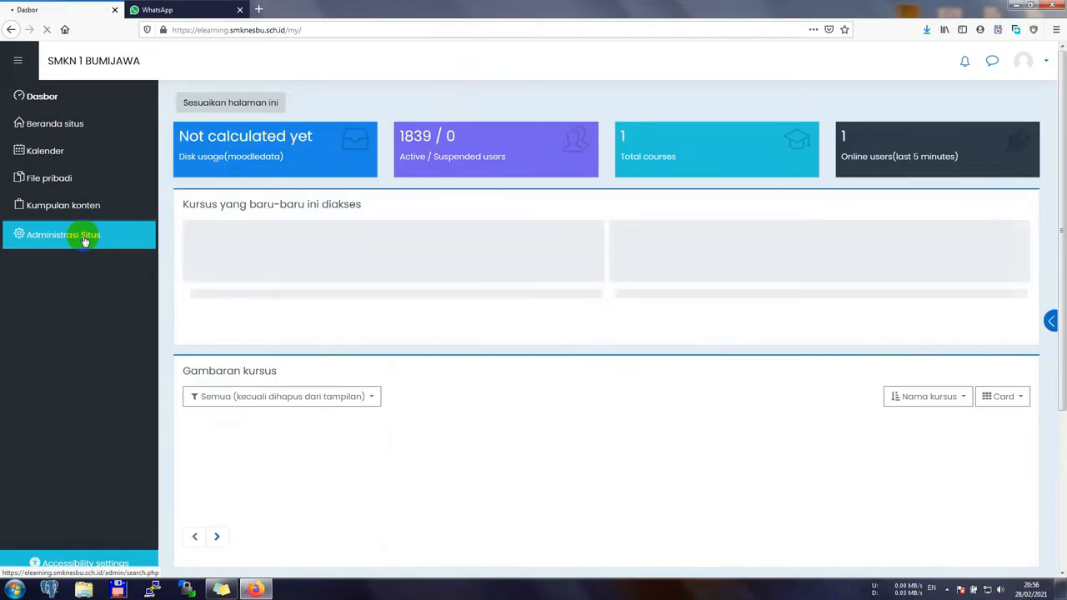
left_click(84, 239)
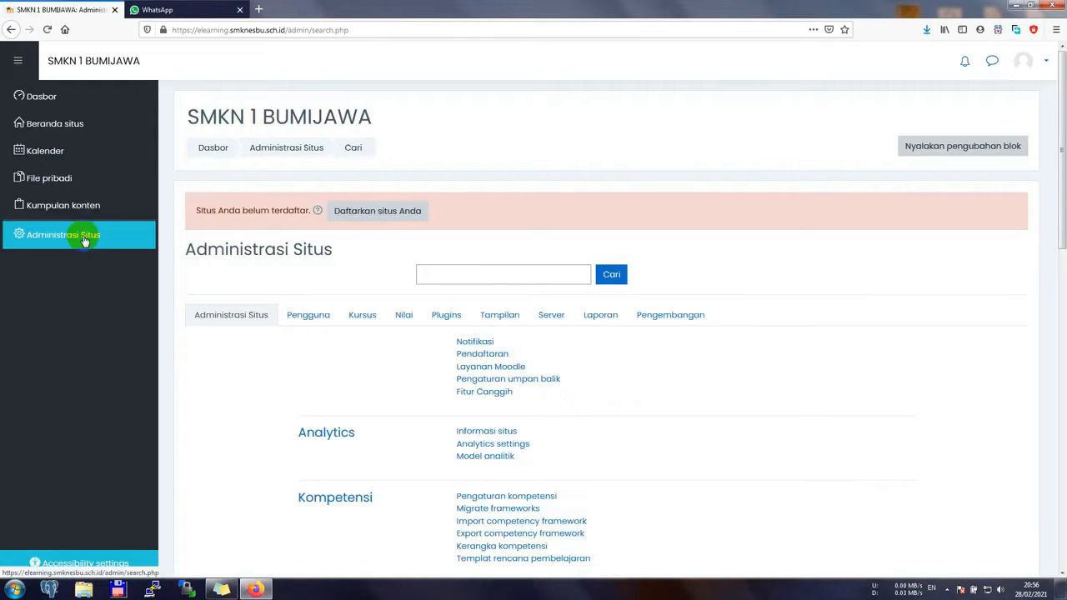
left_click(369, 323)
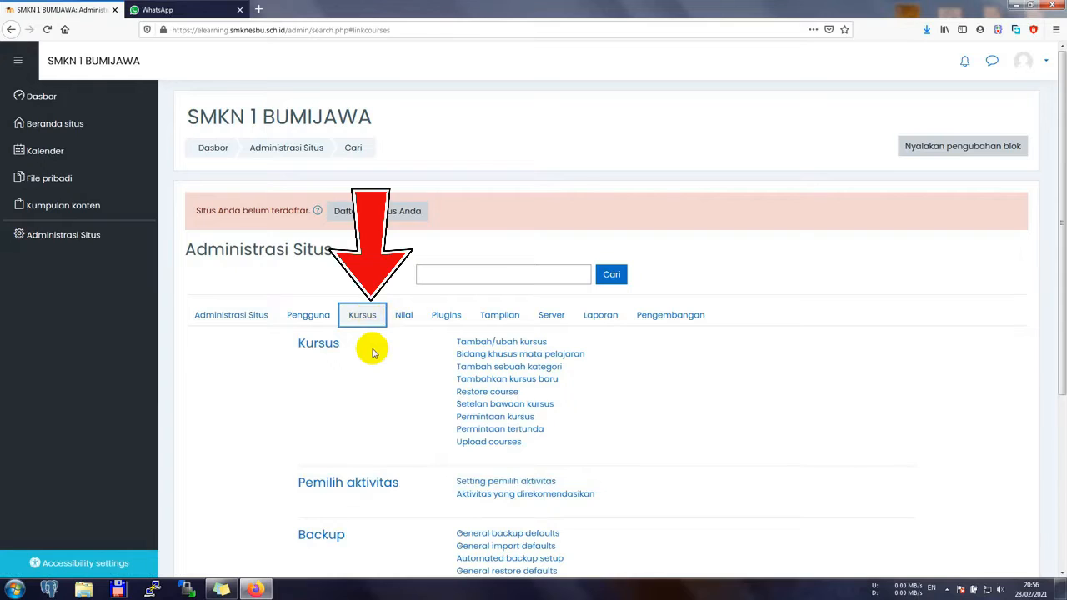
Open the course and category management page (Tambah/ubah kursus) and view the existing course categories.
scroll(370, 347, "down", 1)
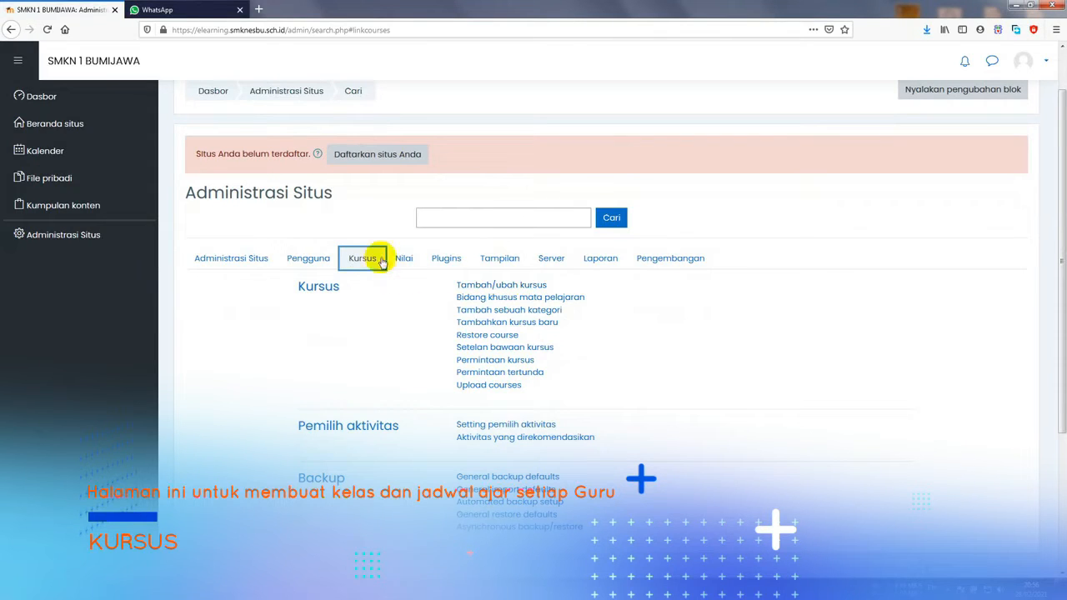
left_click(483, 288)
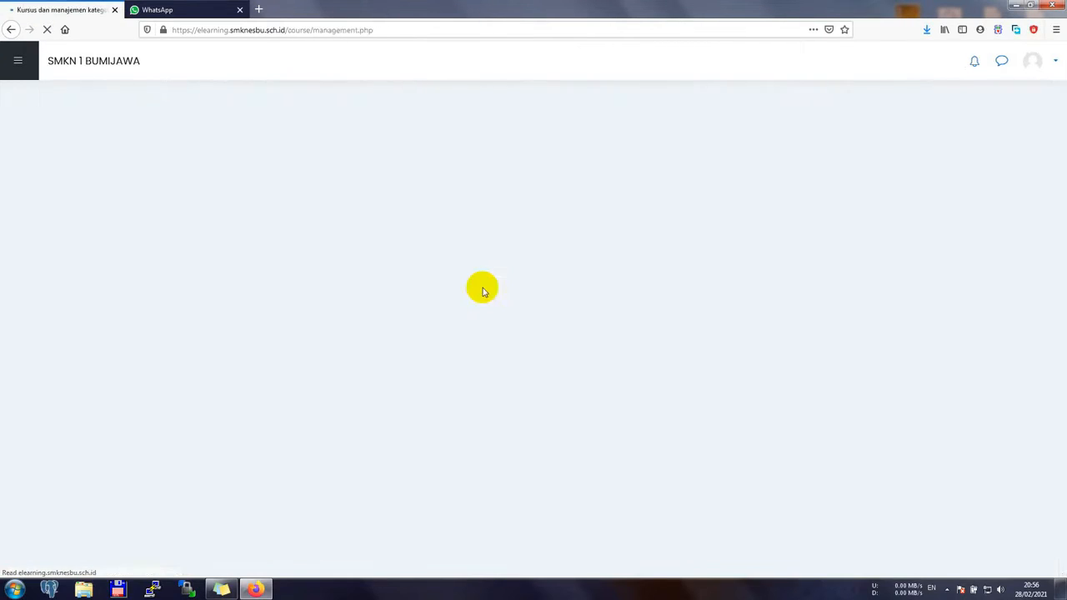
scroll(481, 291, "down", 2)
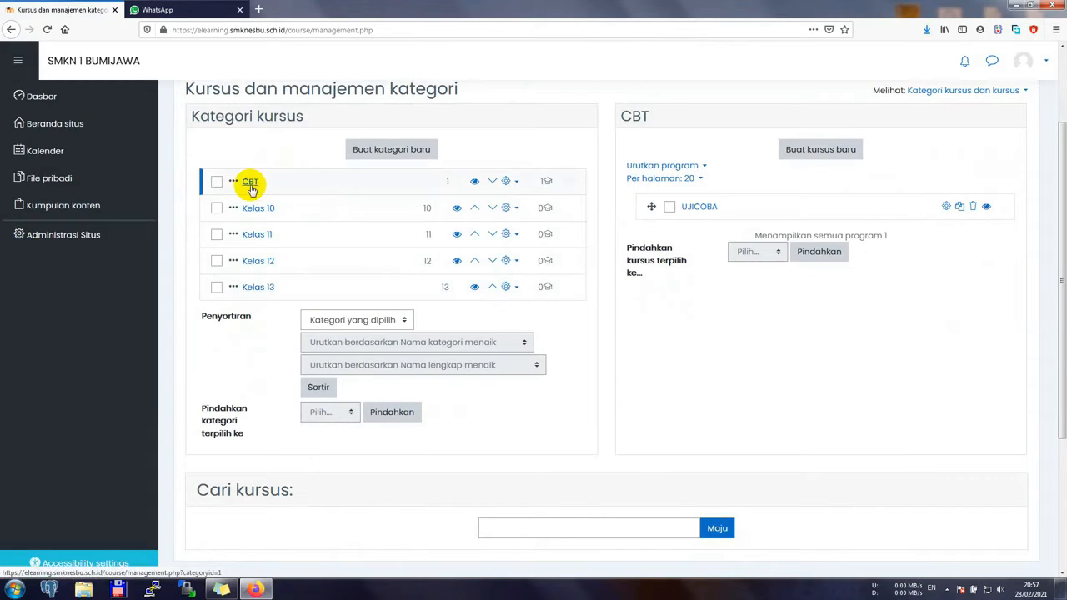
Create a new course category named test with Atas as its parent category, leaving the category ID number empty.
left_click(400, 152)
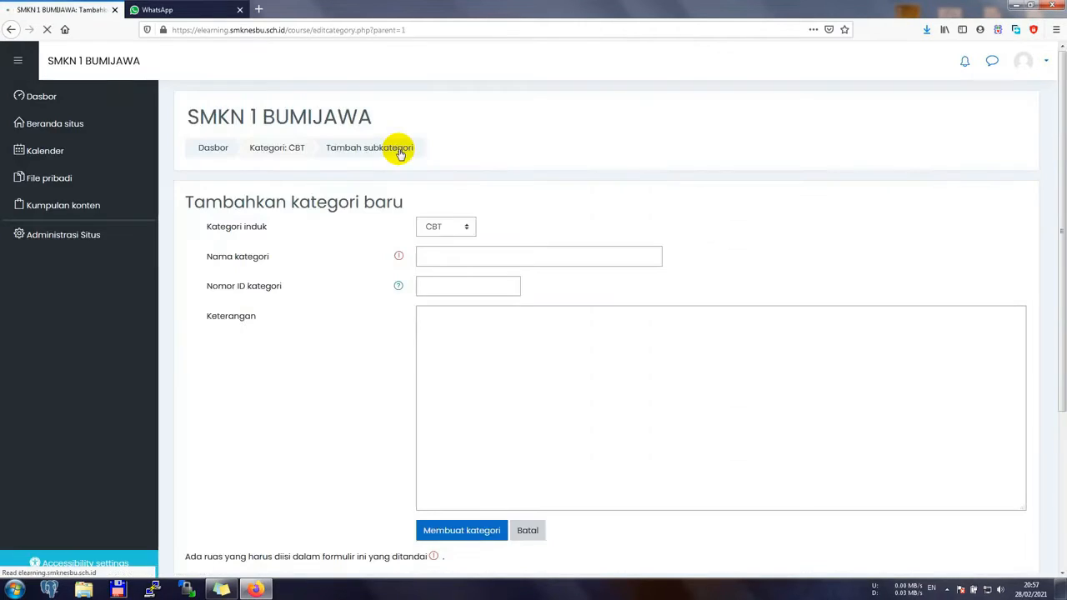
left_click(461, 233)
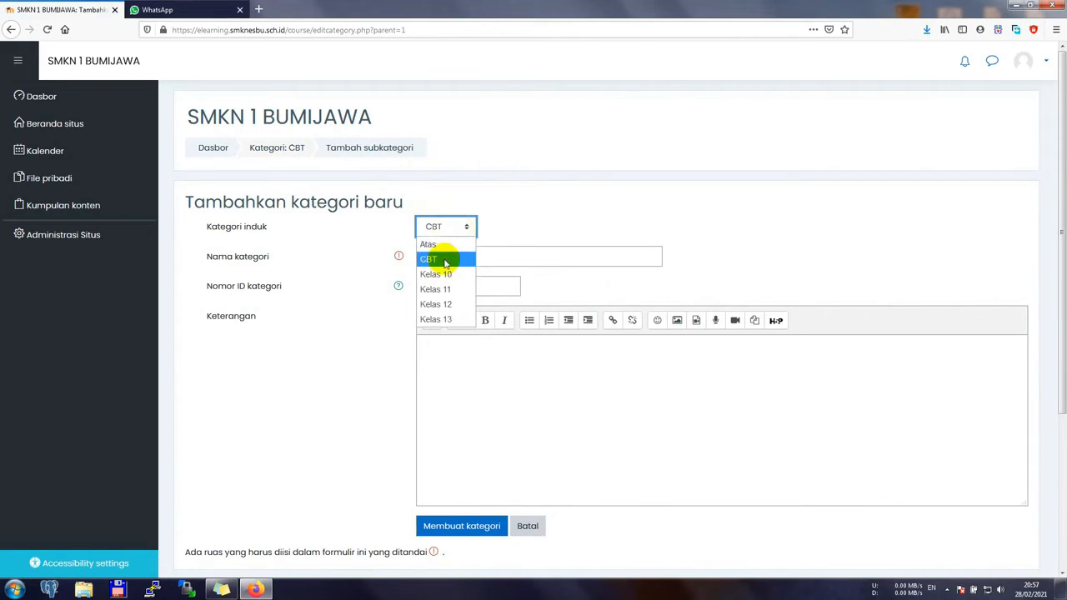
left_click(445, 261)
left_click(444, 226)
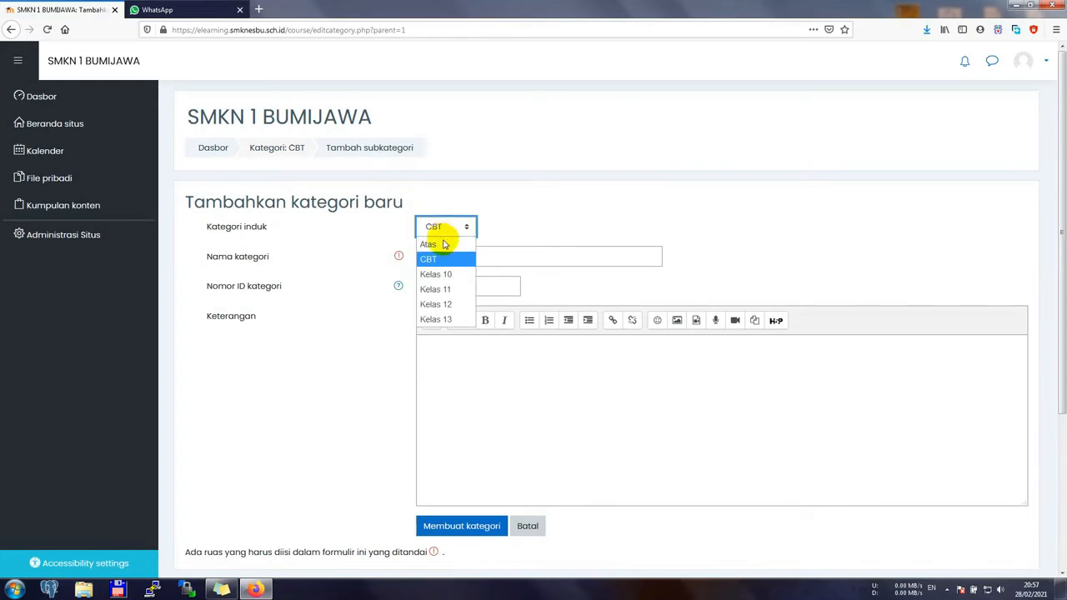
left_click(442, 245)
left_click(450, 257)
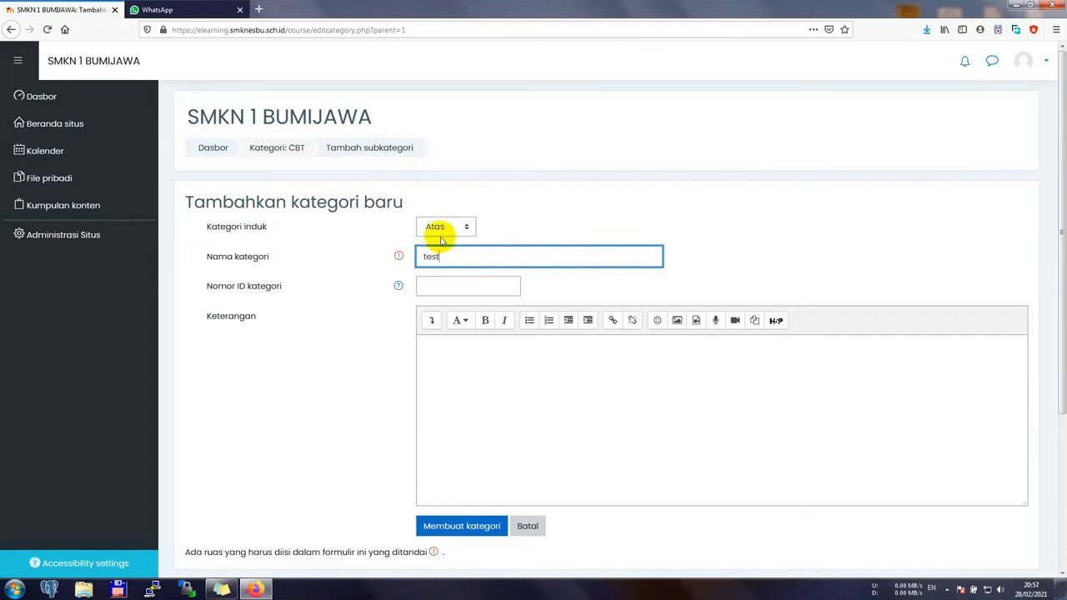
left_click(483, 287)
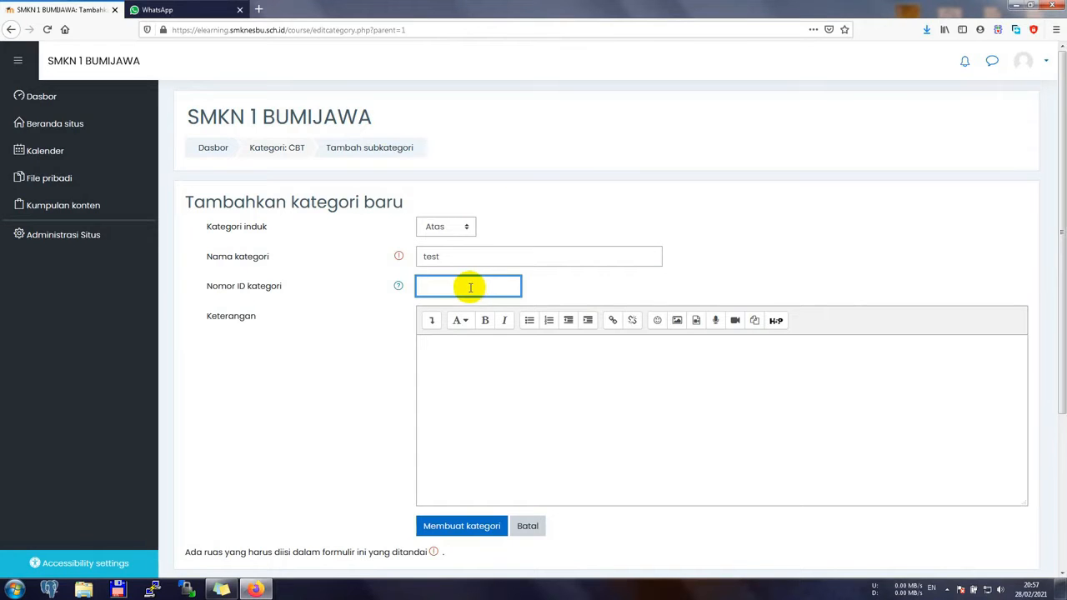
scroll(400, 416, "down", 1)
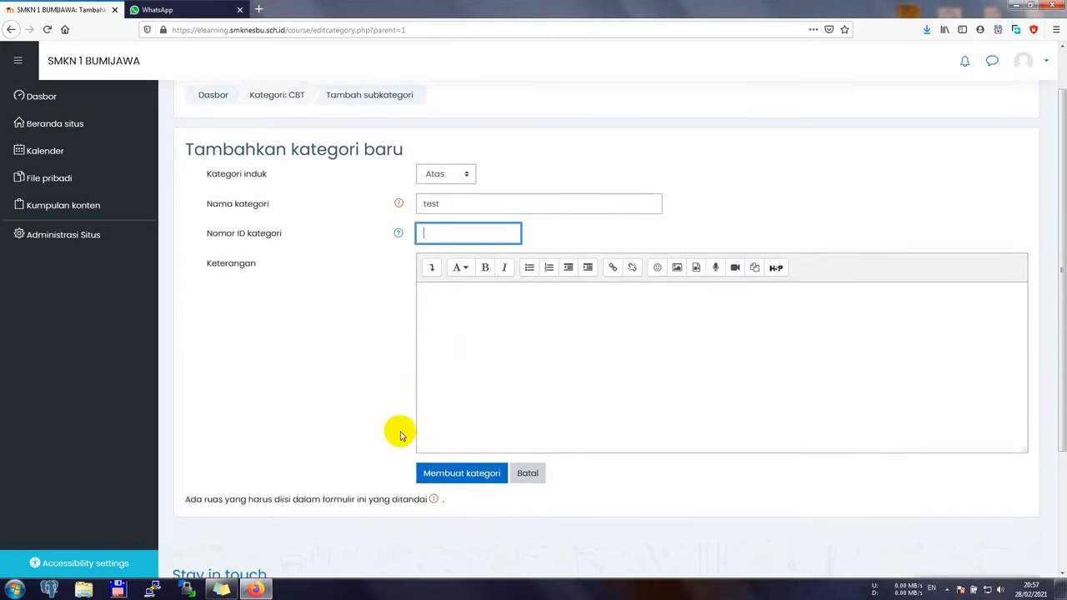
left_click(454, 471)
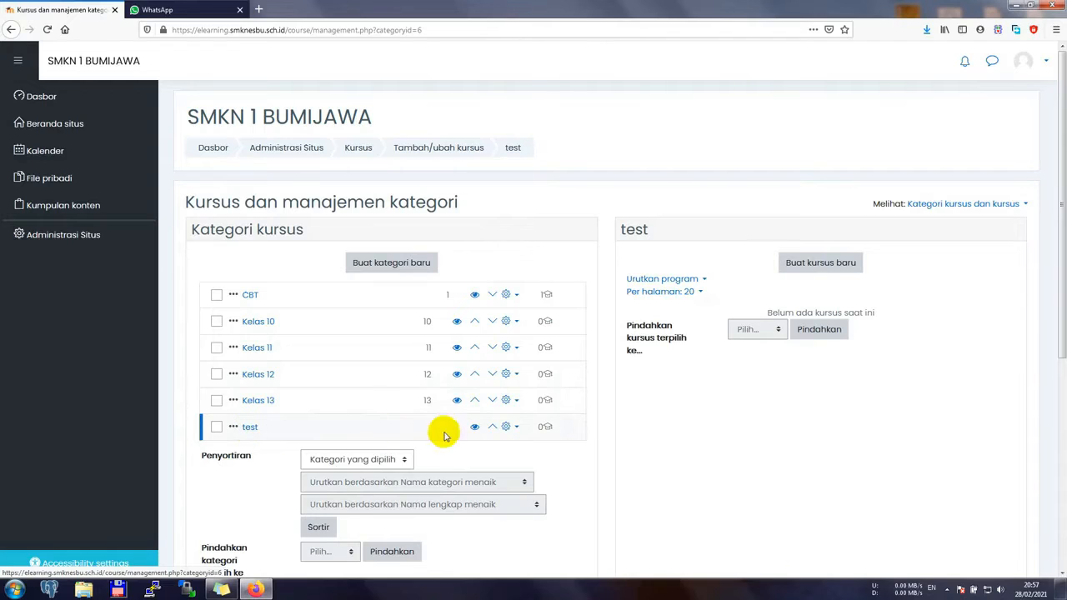
Delete the test category and return to the course category list.
left_click(509, 427)
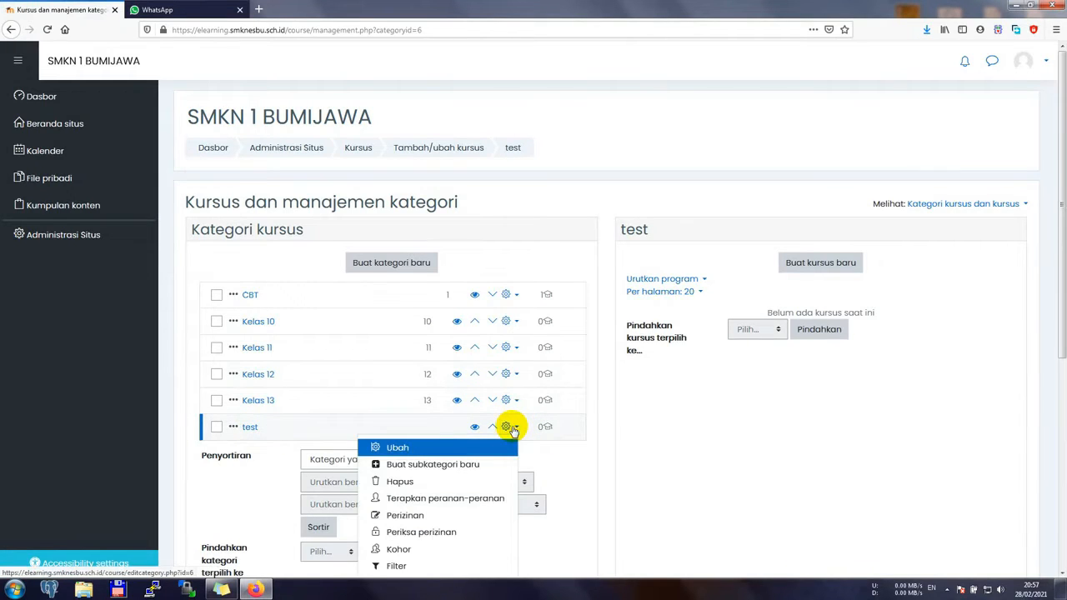
scroll(509, 427, "down", 3)
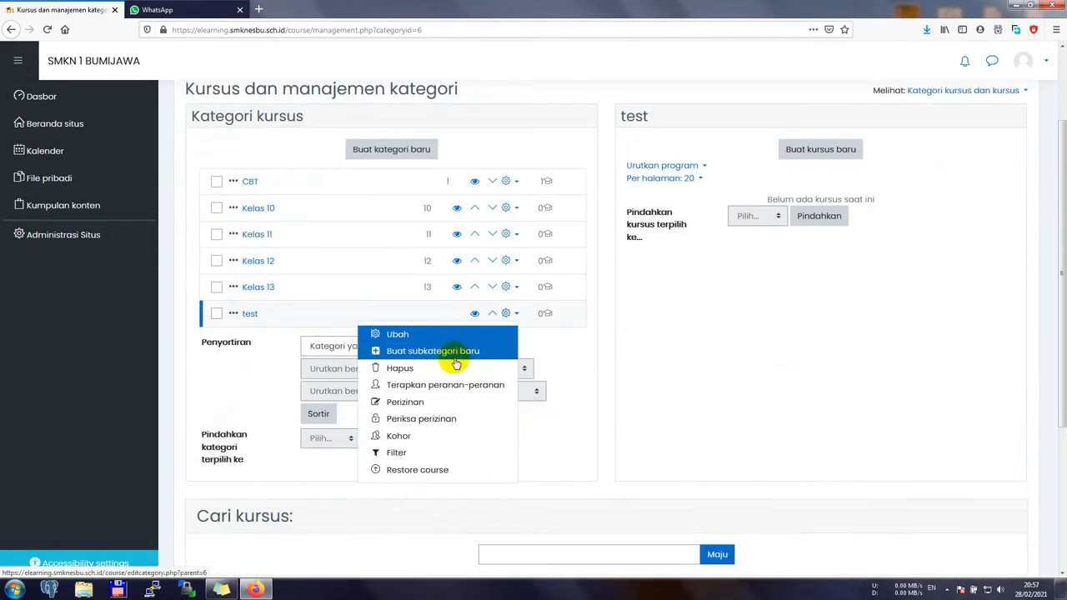
left_click(452, 367)
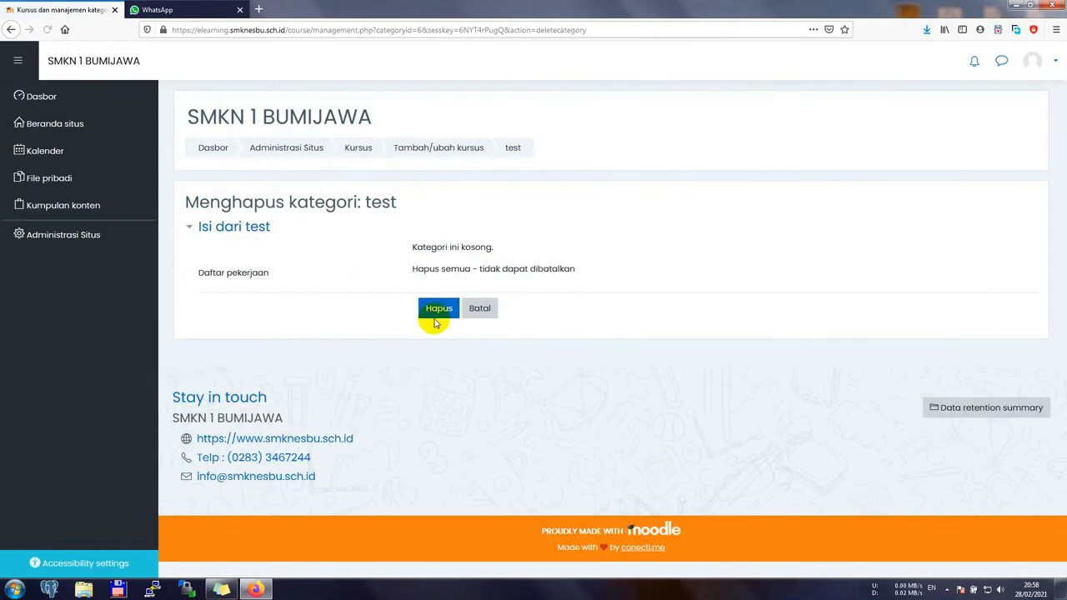
left_click(431, 307)
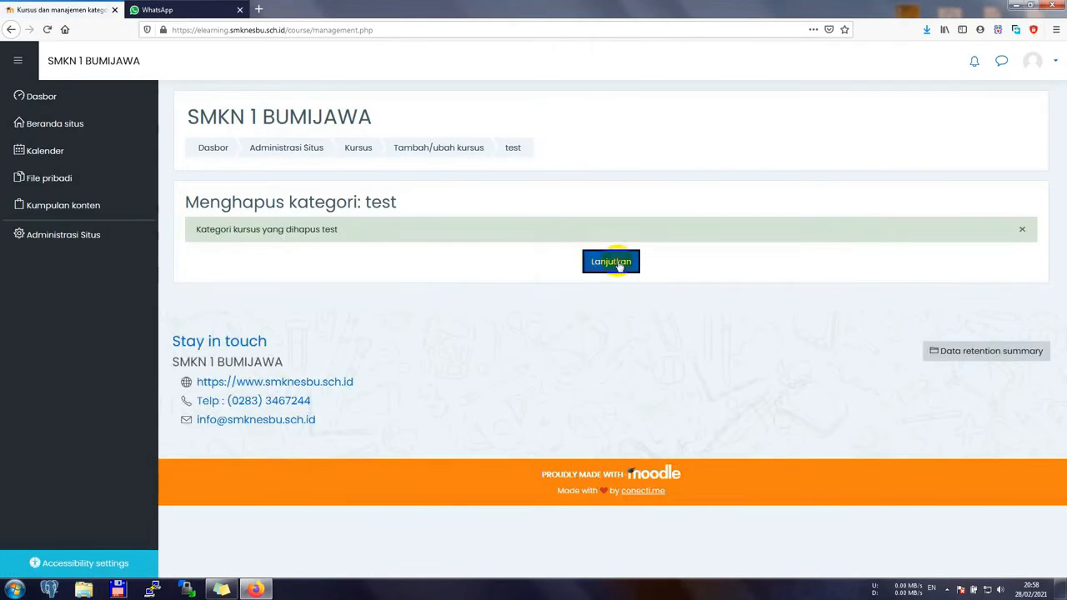
left_click(611, 262)
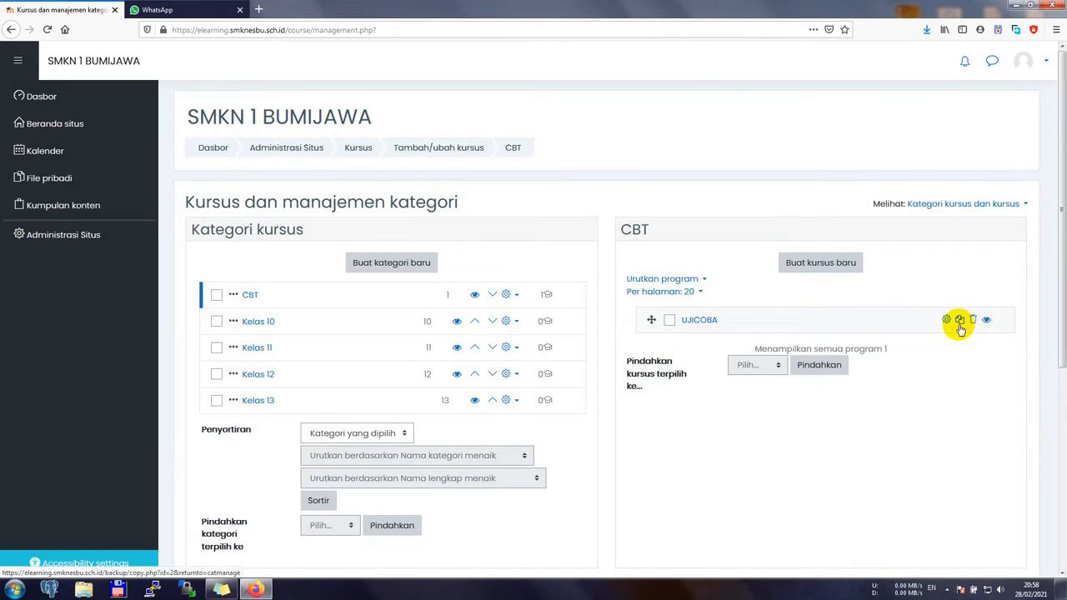
Start a new course in the Kelas 10 category and enter PANCASILA as both its full name and short name.
left_click(259, 323)
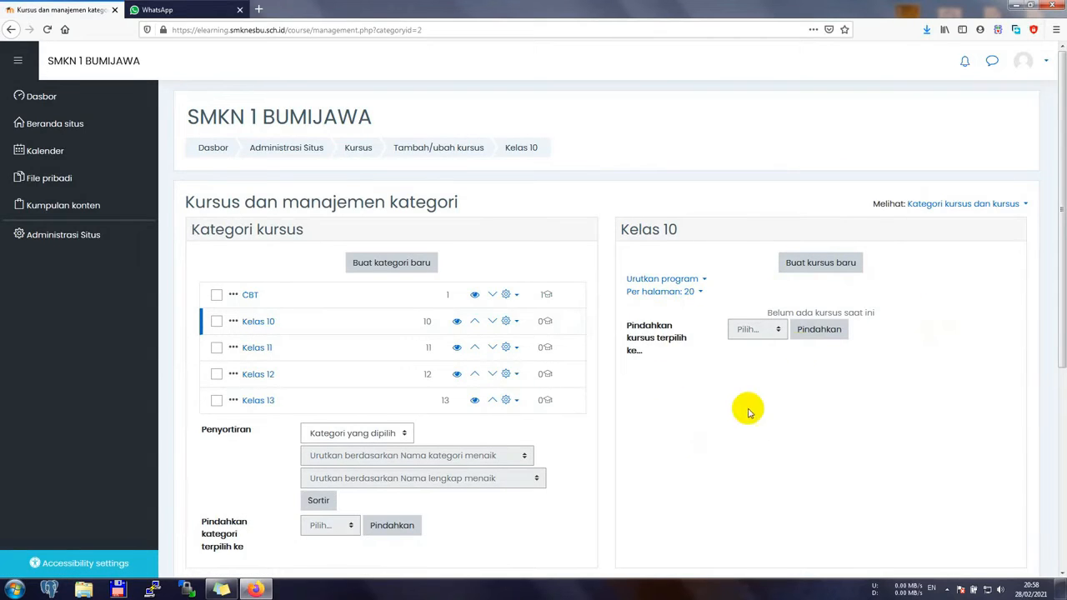
left_click(814, 258)
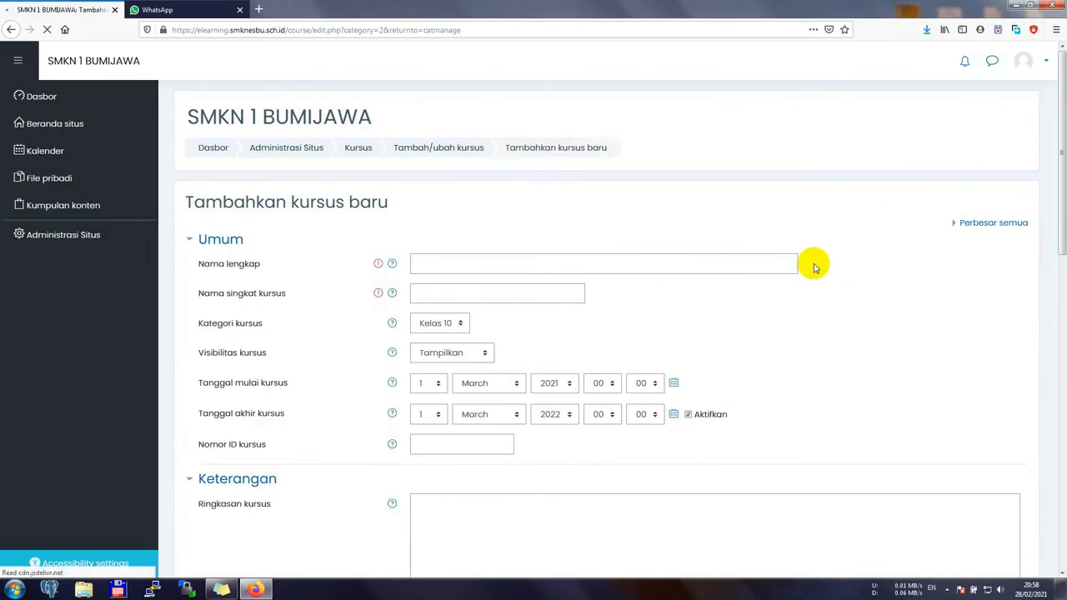
left_click(554, 255)
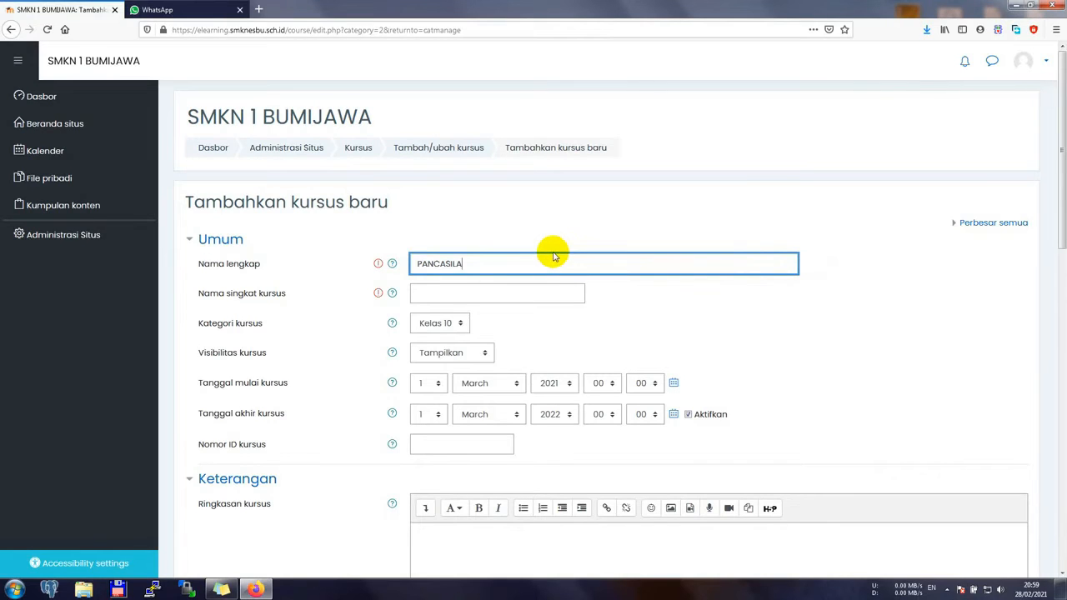
type("PANCASILA")
left_click(500, 290)
left_click(495, 265)
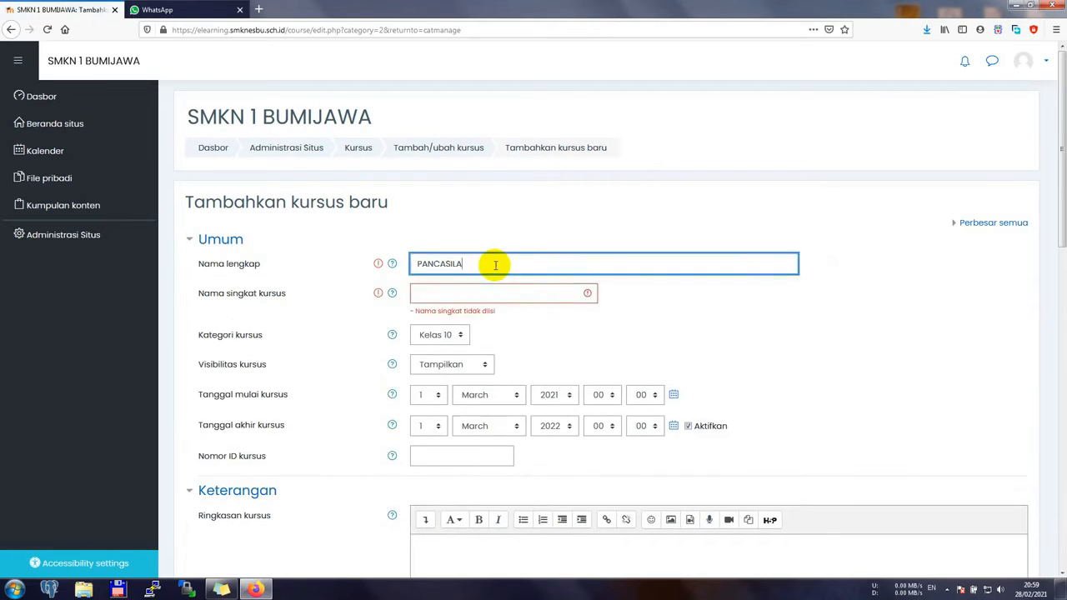
left_click(490, 288)
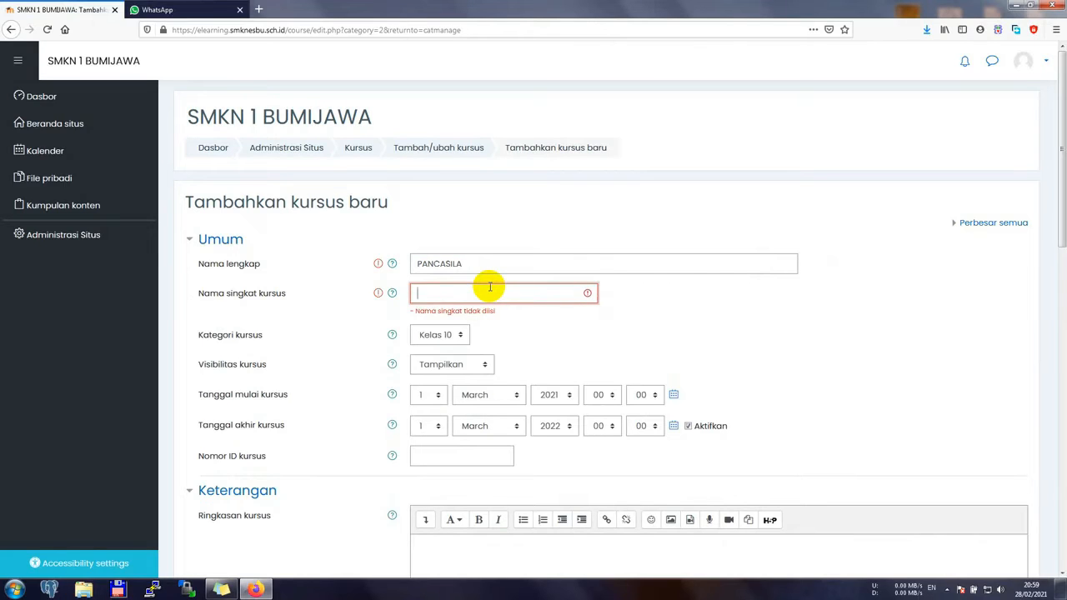
left_click_drag(459, 265, 360, 257)
key("ctrl+c")
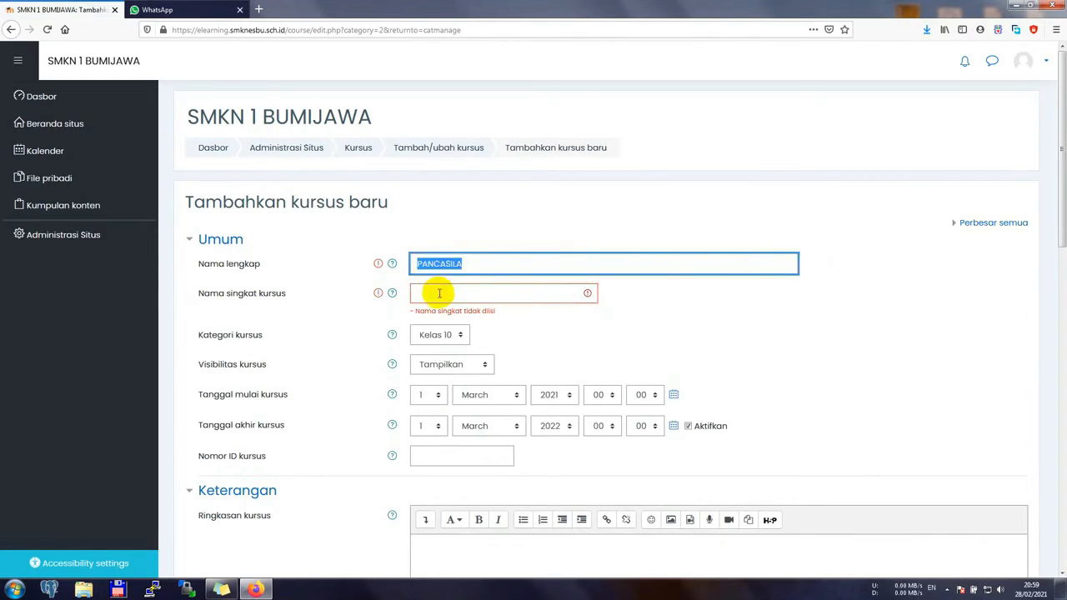
left_click(436, 291)
key("ctrl+v")
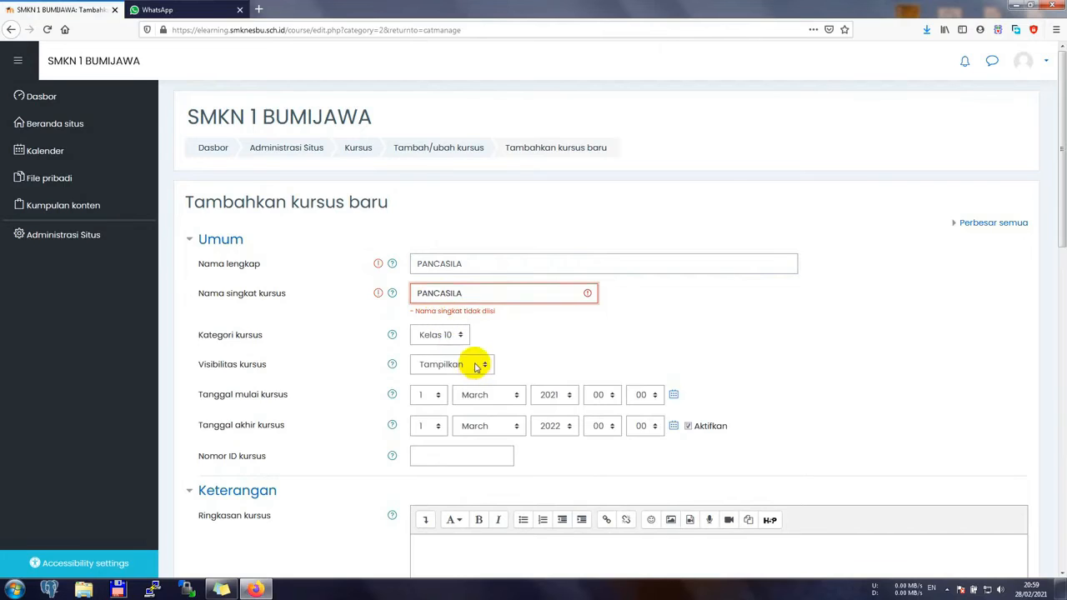
Check the new course's category and visibility options, keeping Kelas 10 and Tampilkan selected.
scroll(583, 333, "down", 2)
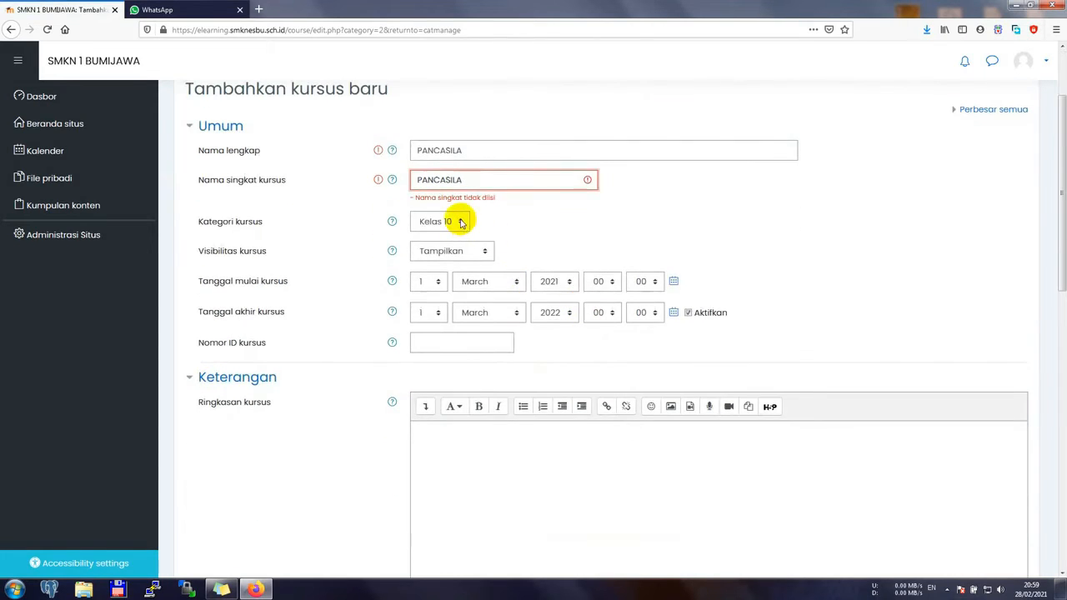
left_click(460, 221)
left_click(450, 212)
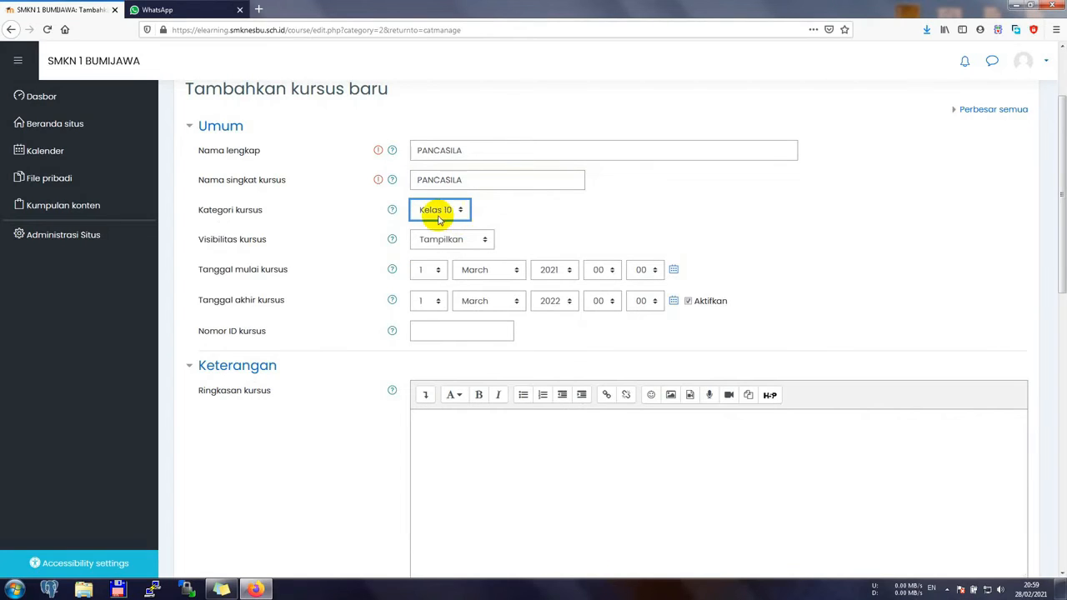
left_click(488, 239)
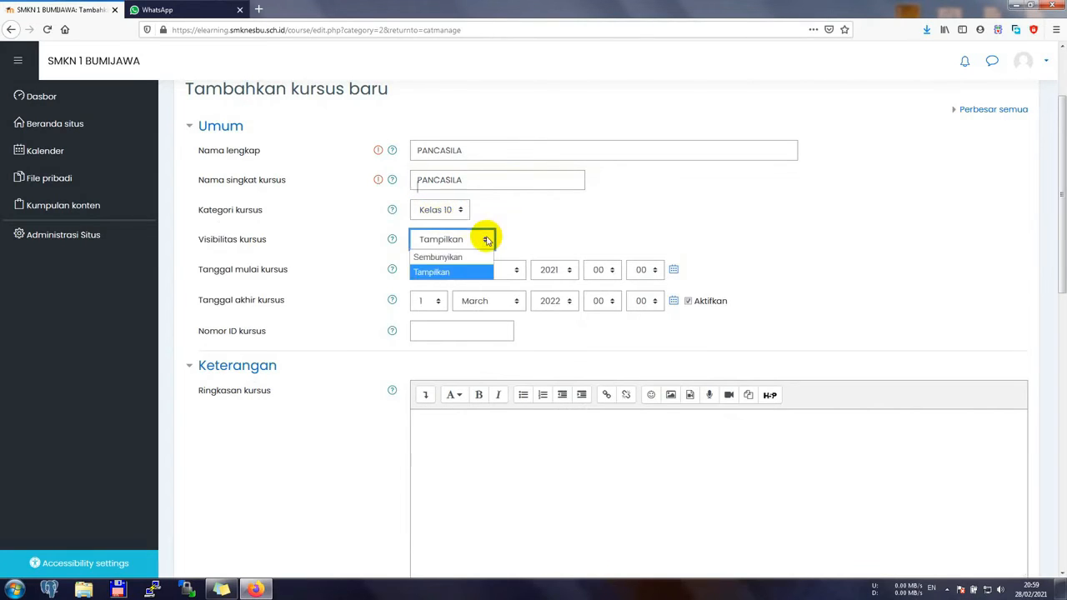
left_click(487, 239)
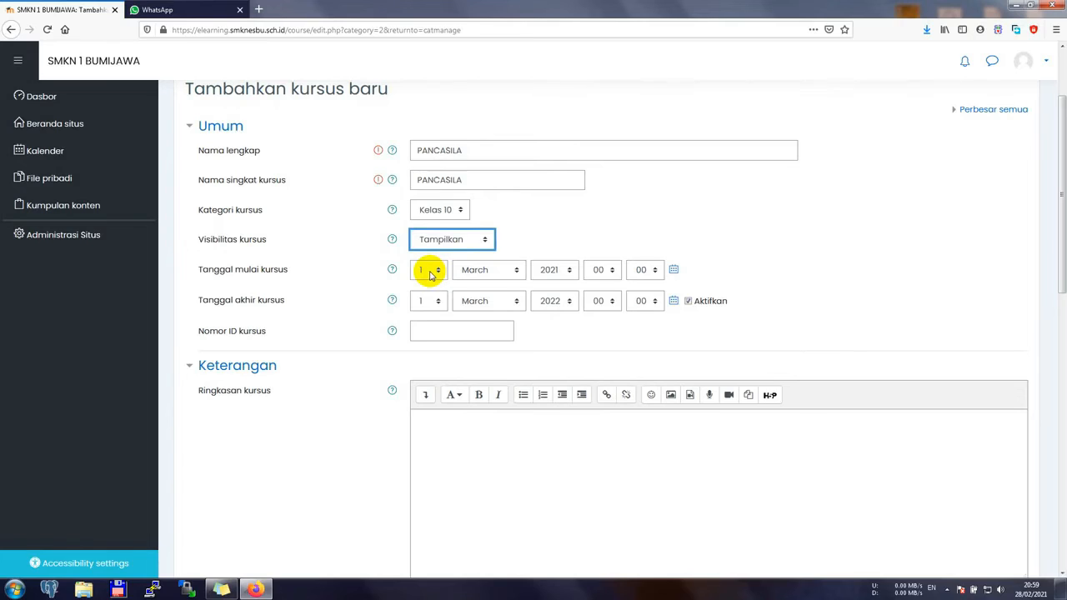
Set the course end date's month to August and year to 2021.
left_click(505, 304)
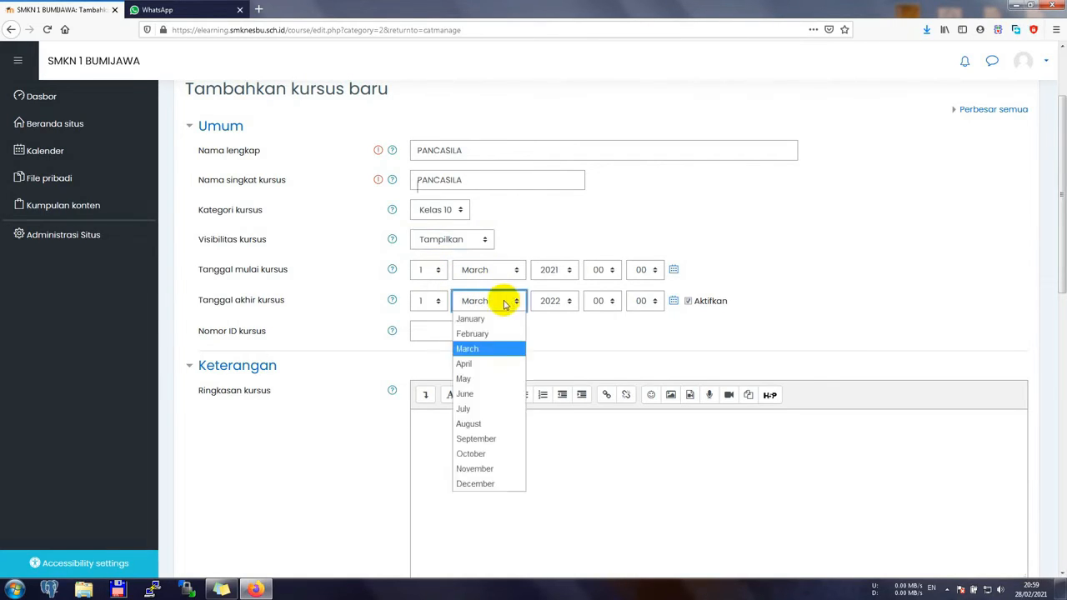
left_click(489, 425)
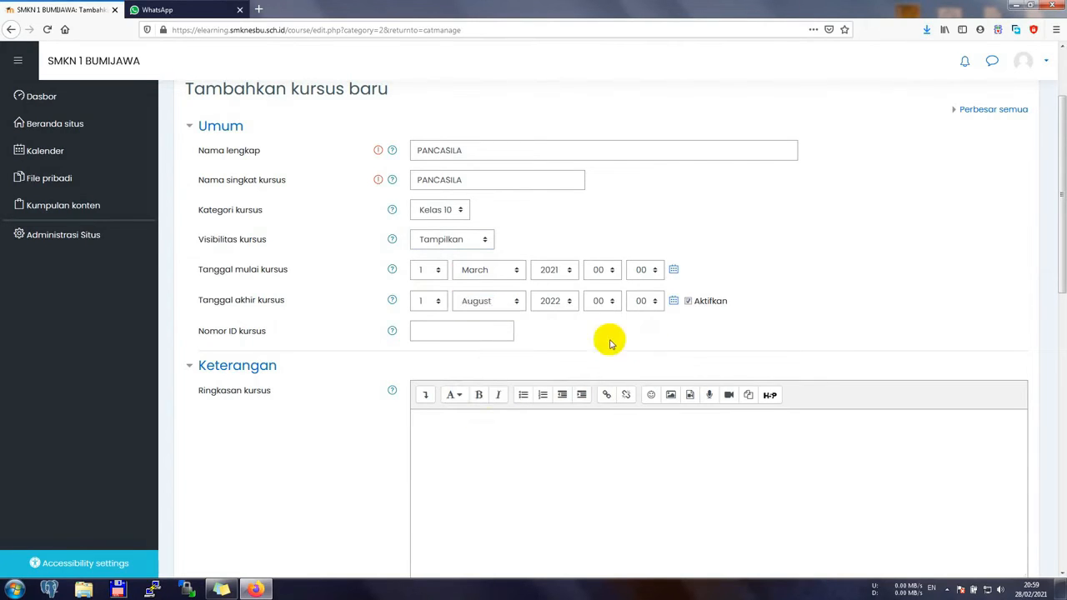
left_click(560, 303)
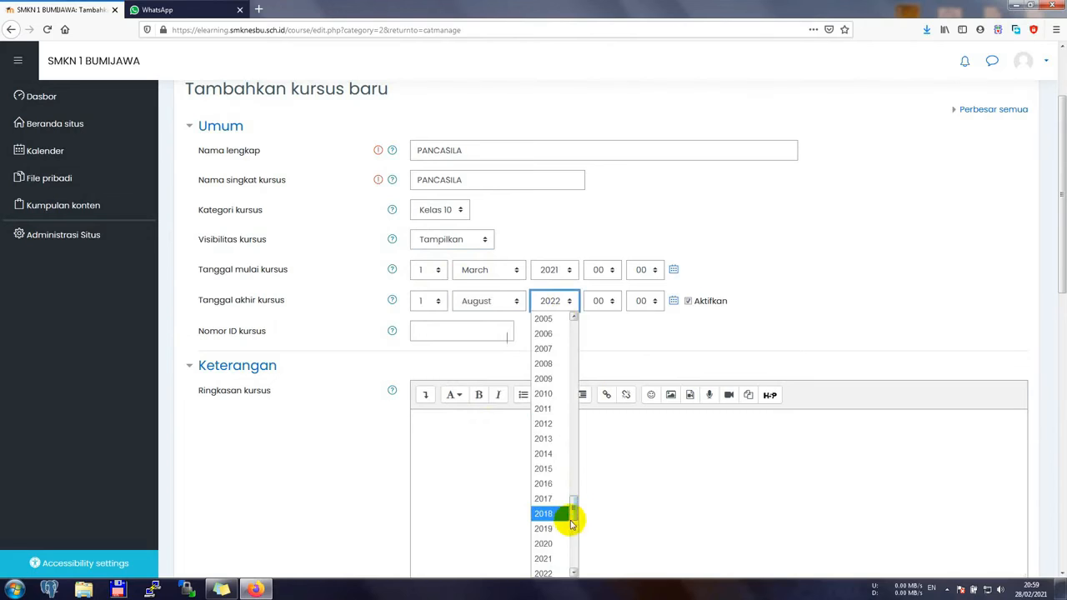
left_click(550, 558)
Review the remaining sections of the new course form, then save the course and return to category management.
scroll(802, 334, "down", 2)
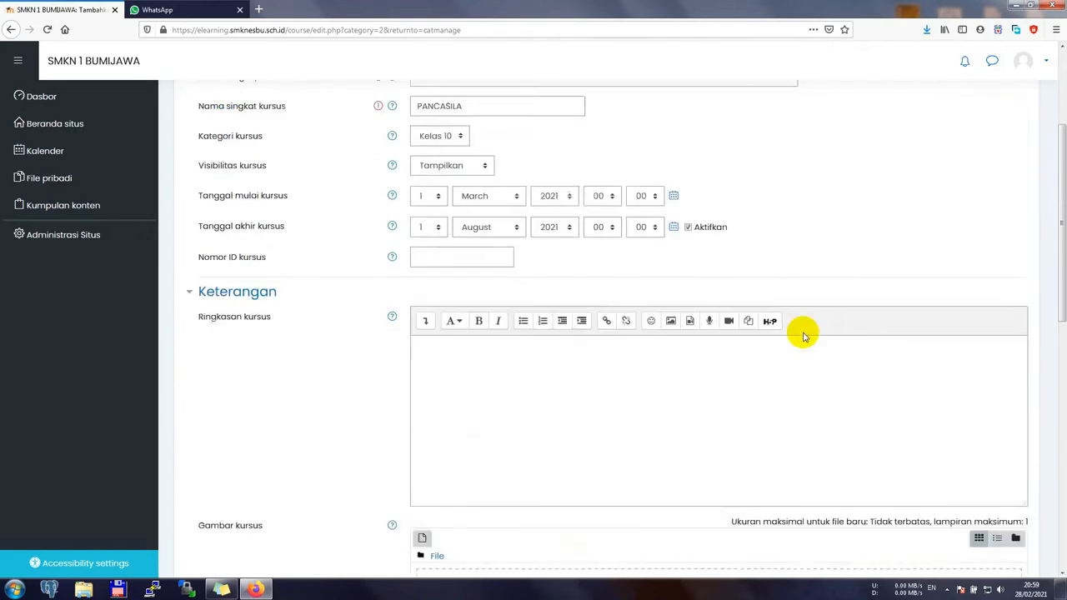
scroll(334, 221, "up", 4)
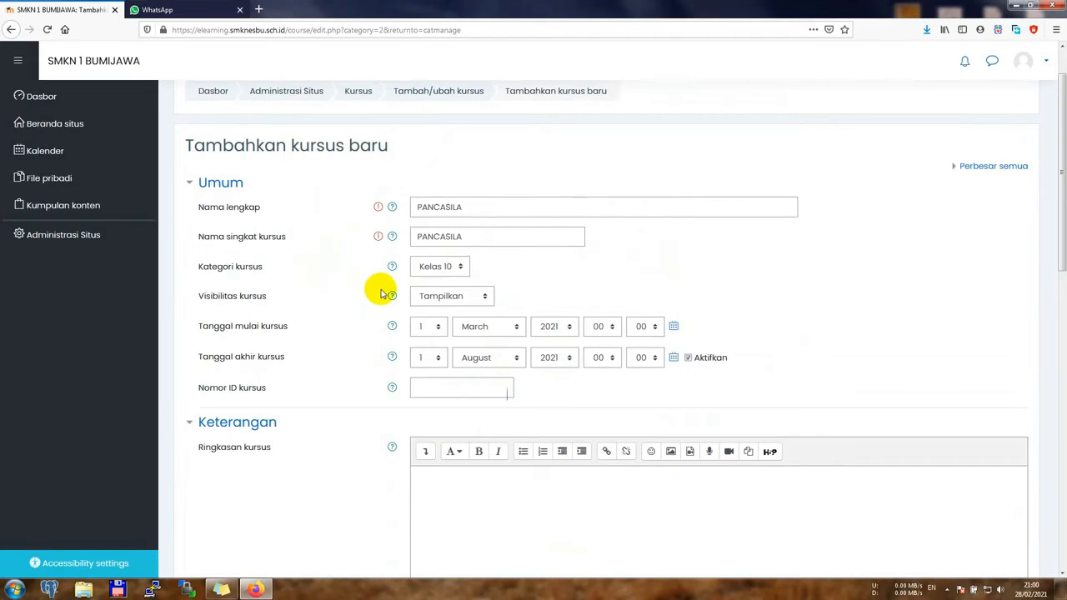
scroll(380, 288, "down", 3)
scroll(388, 296, "down", 5)
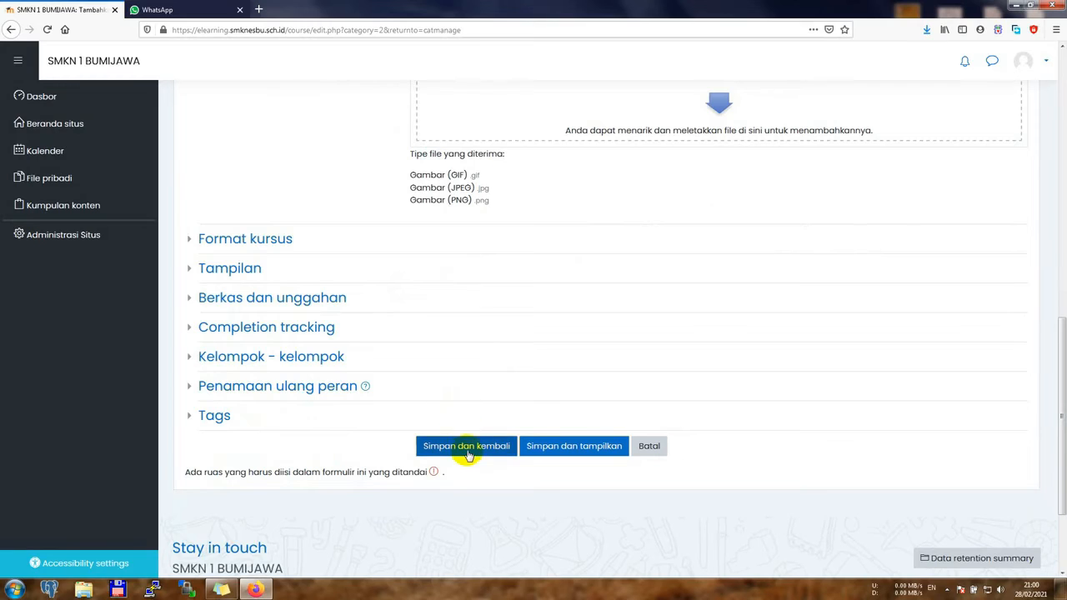
left_click(468, 449)
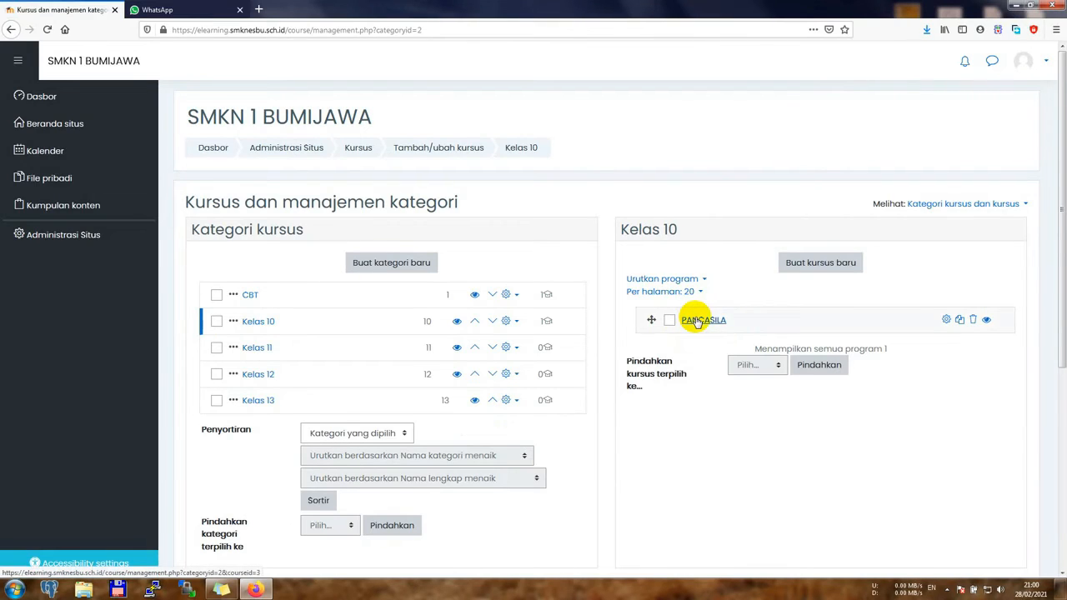
Open the PANCASILA course's settings and go on to its participants page (Peserta).
left_click(946, 320)
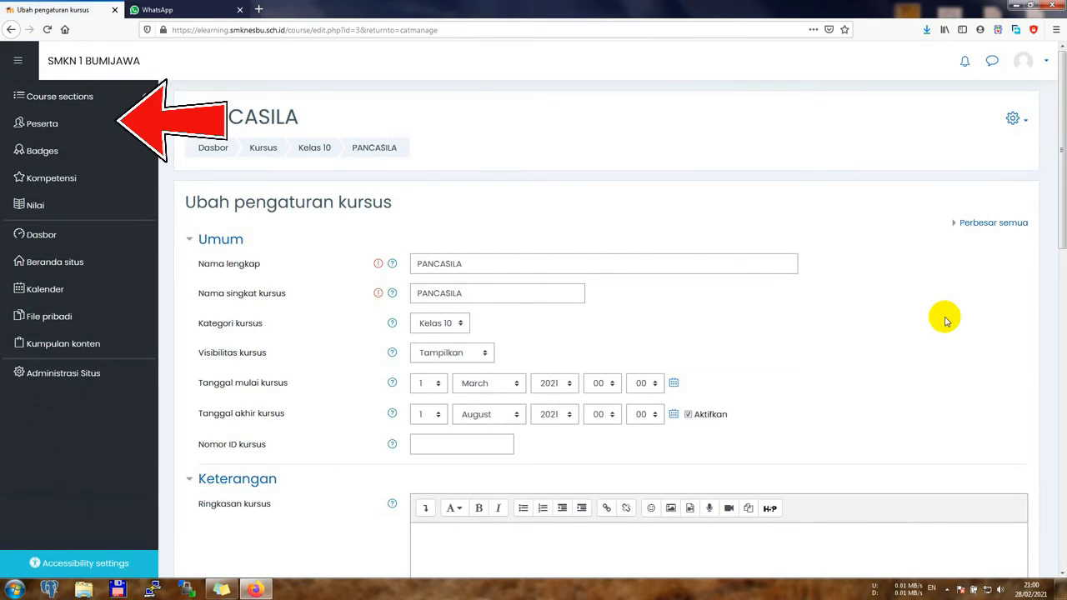
left_click(47, 127)
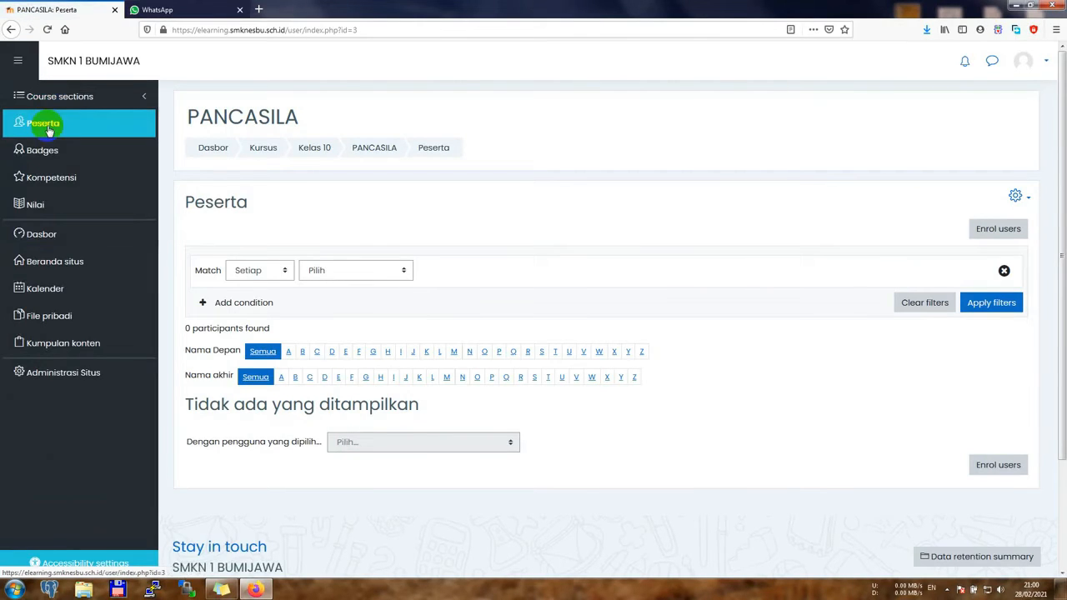
Open user enrolment for the PANCASILA course, search the individual users by two different names, and clear the search.
left_click(993, 235)
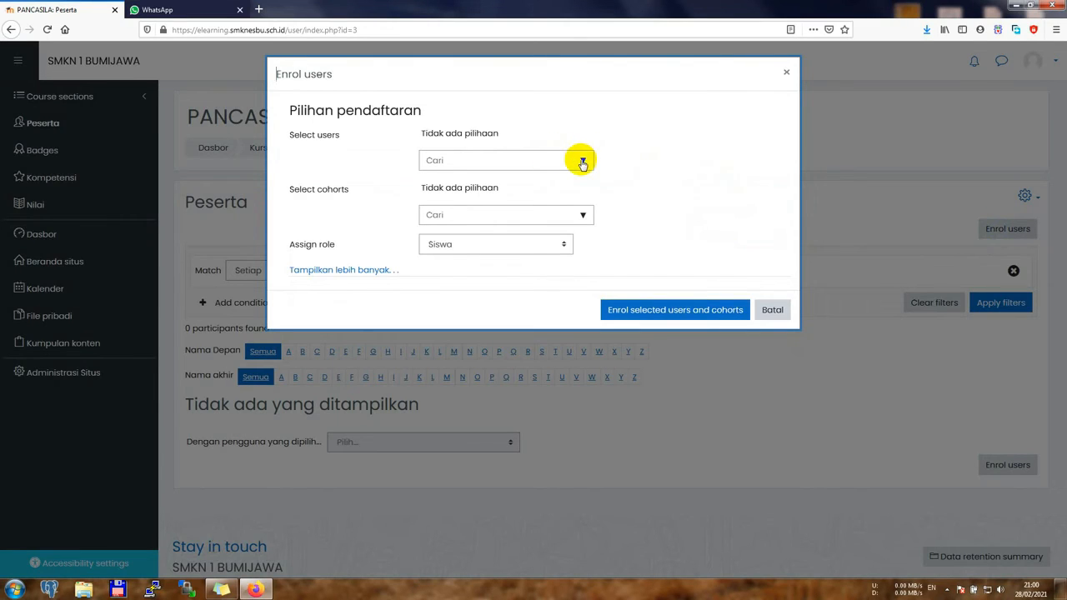
left_click(516, 162)
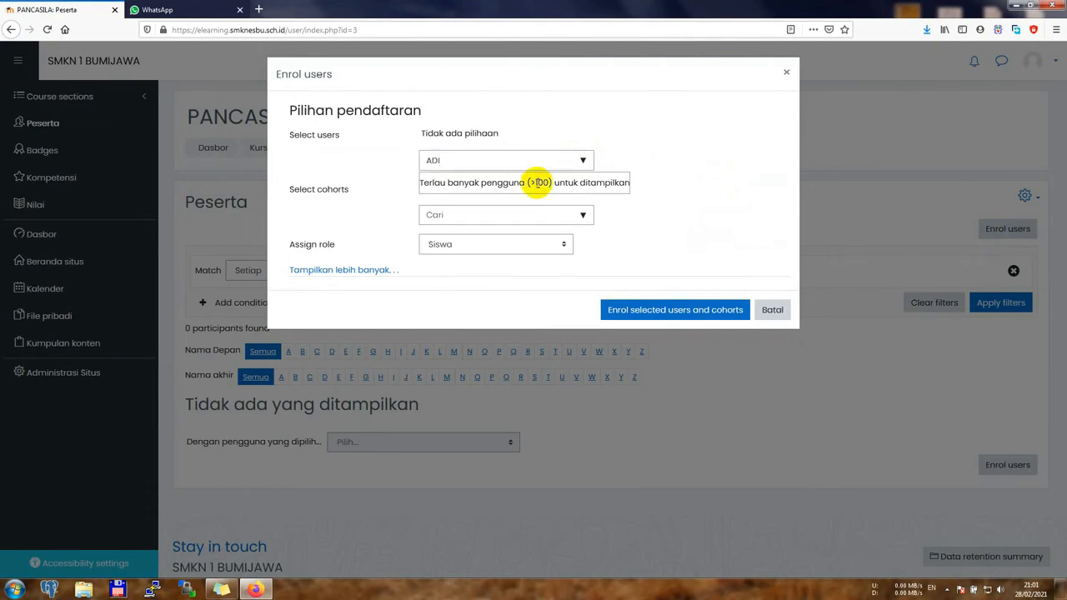
left_click_drag(495, 159, 378, 156)
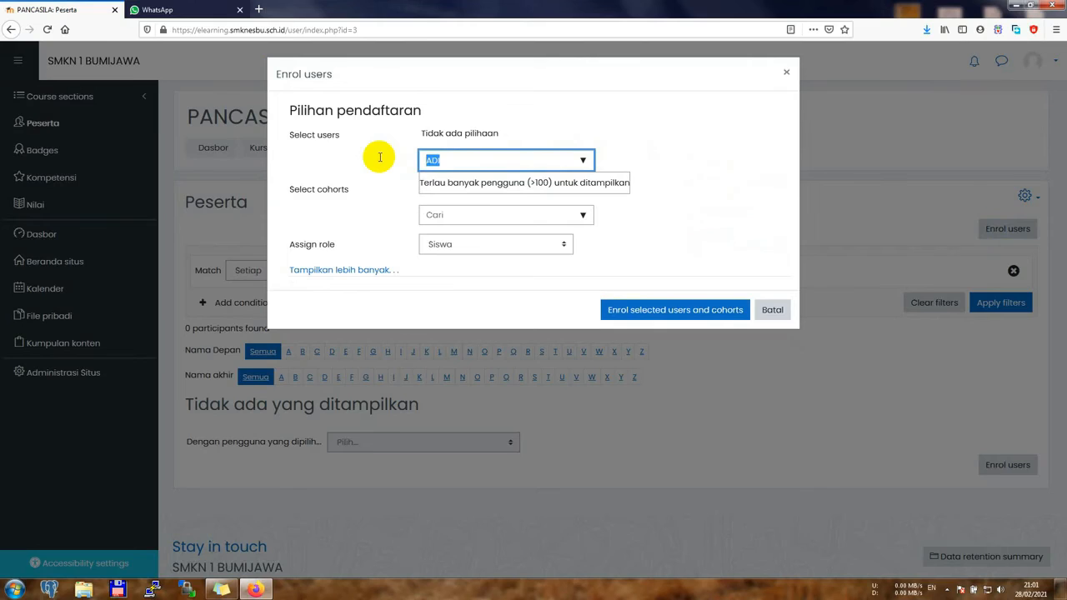
type("JOHAN")
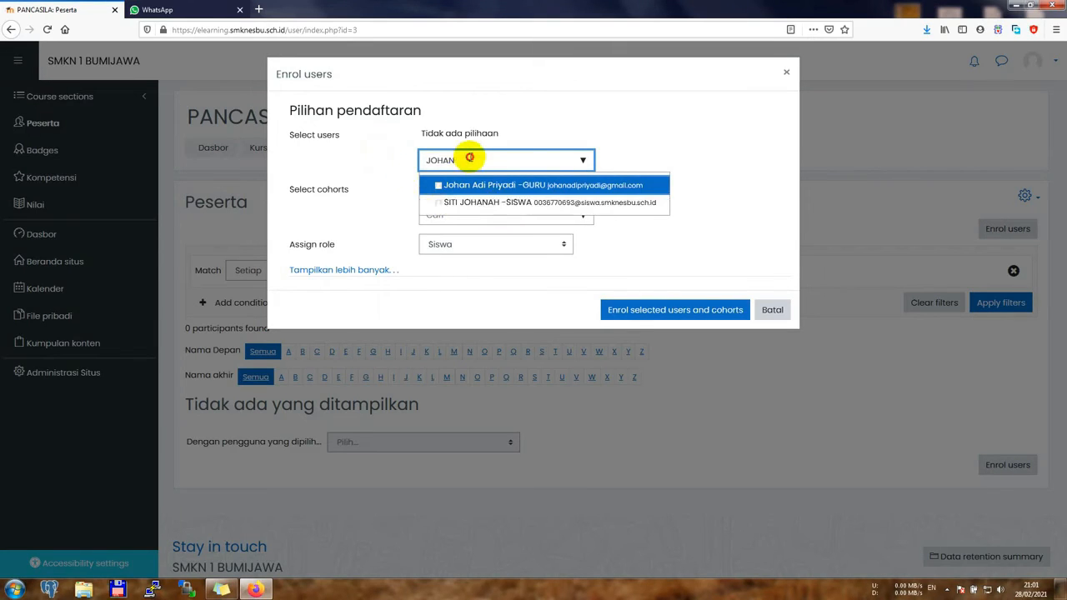
left_click_drag(470, 162, 339, 156)
key("BackSpace")
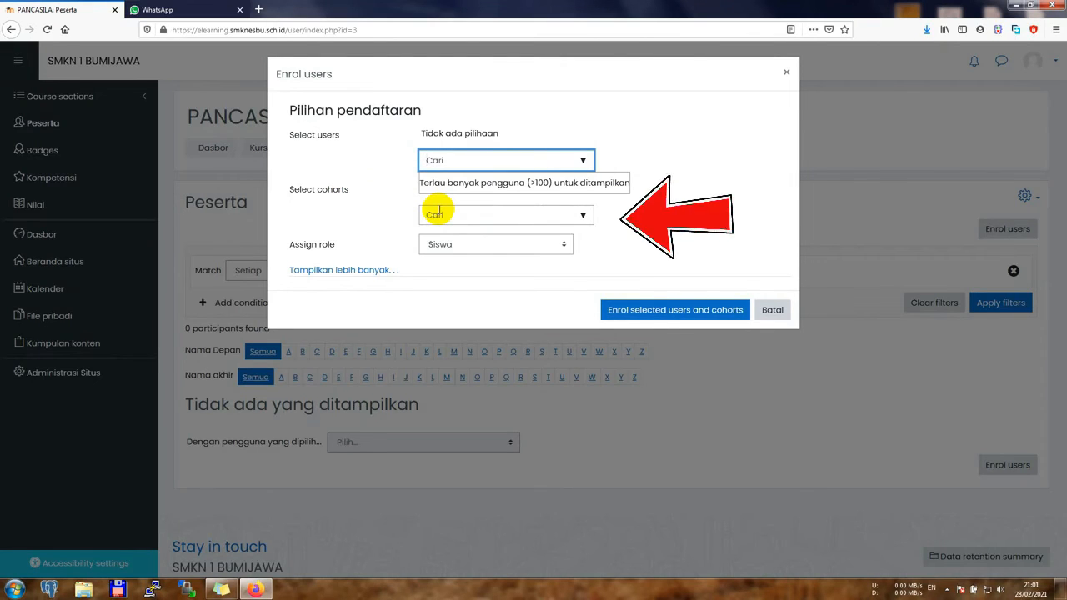
Enrol the cohort 20202 - X MM 1 with the role Siswa and review the updated participants list.
left_click(585, 217)
left_click(585, 218)
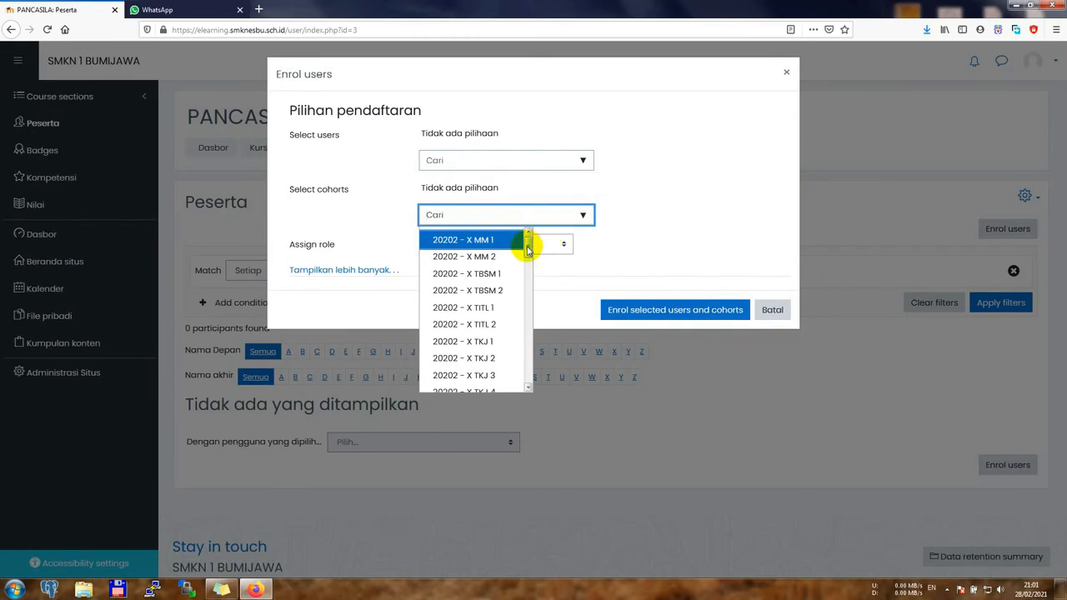
mouse_move(527, 249)
left_mouse_down()
mouse_move(530, 260)
mouse_move(532, 237)
left_mouse_up()
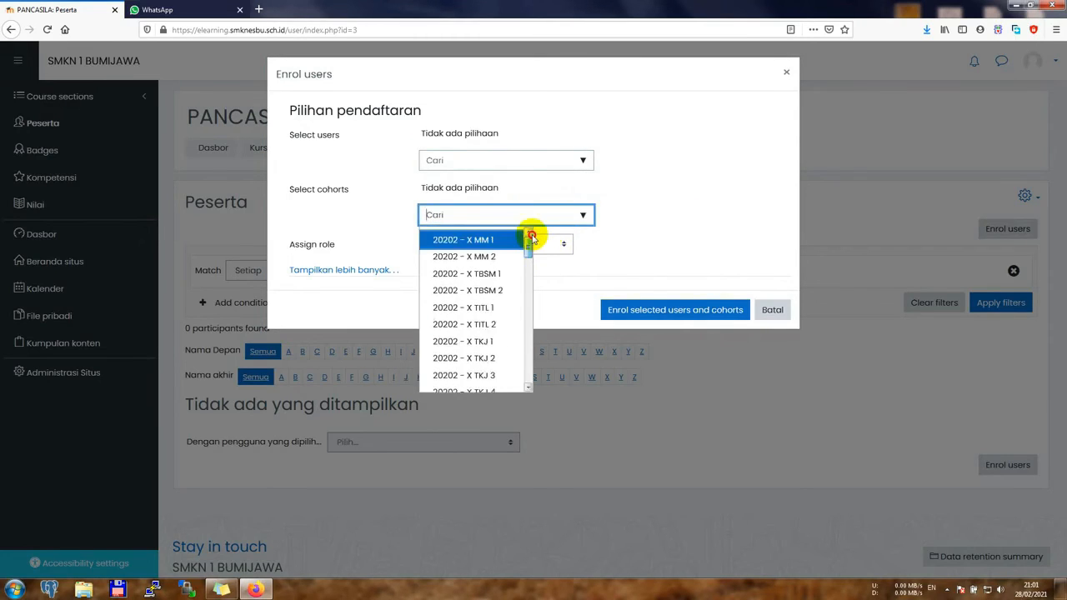
left_click(486, 241)
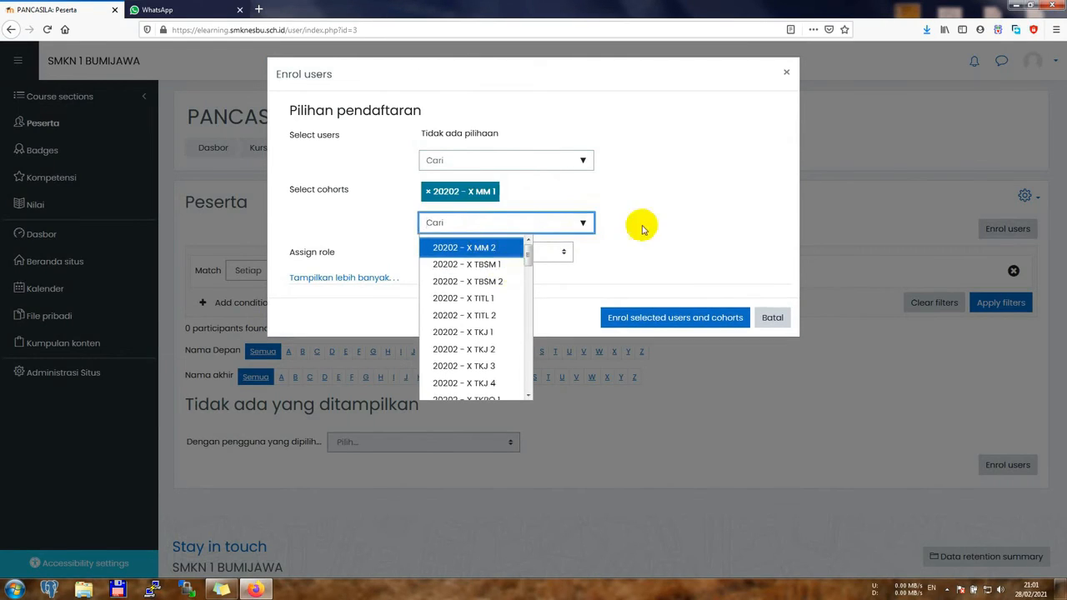
left_click(688, 220)
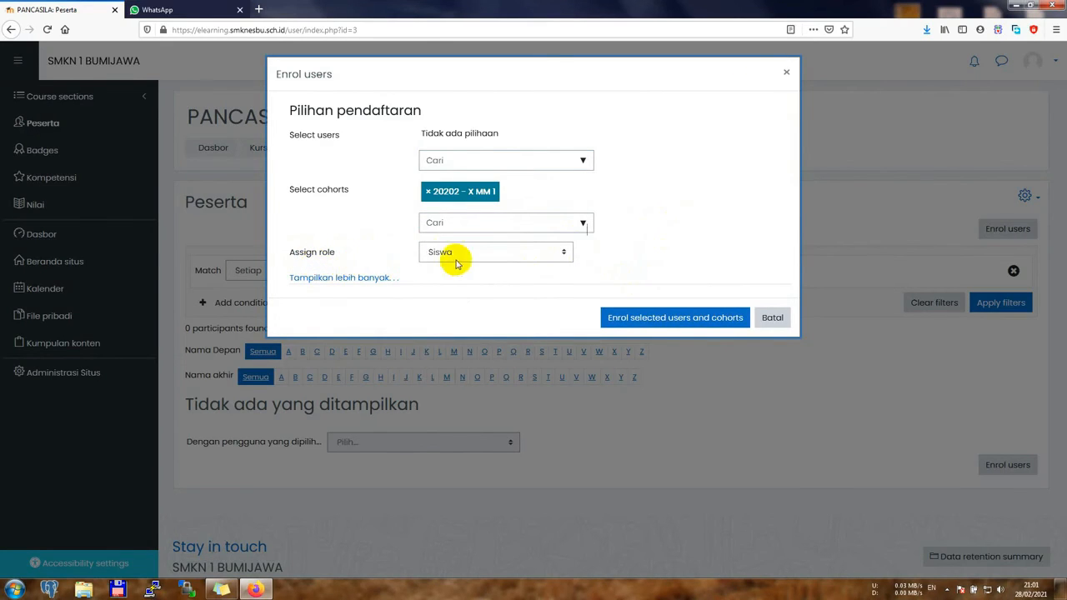
left_click(669, 323)
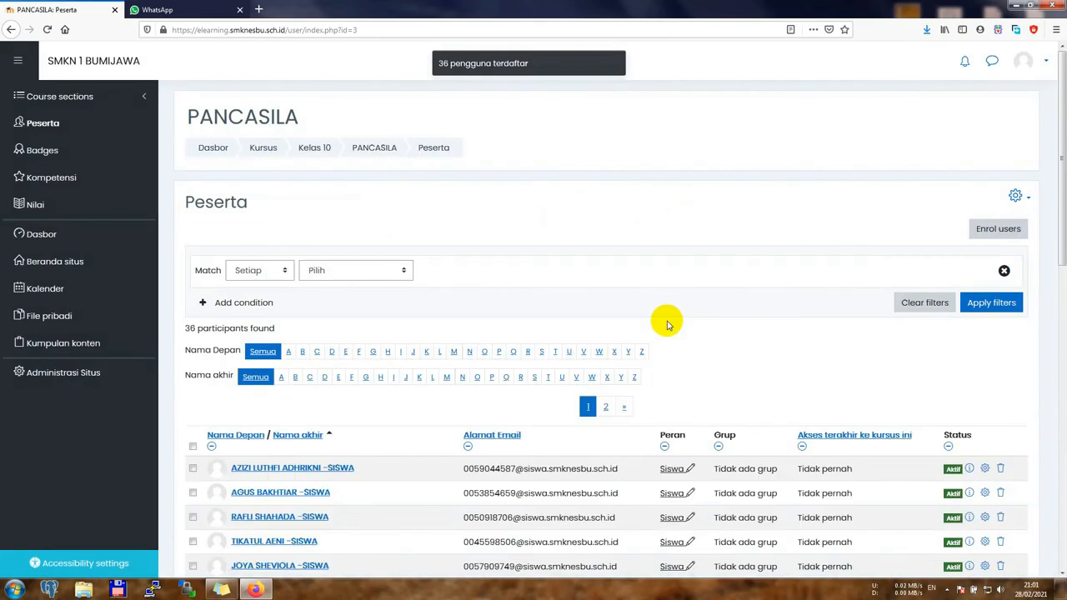
scroll(667, 325, "down", 3)
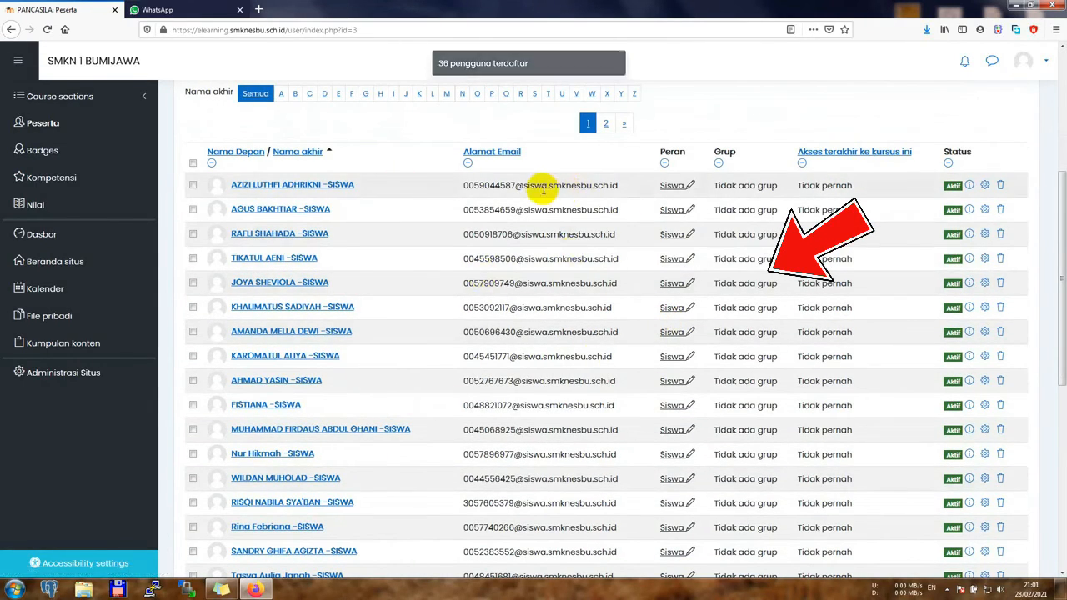
scroll(540, 190, "up", 1)
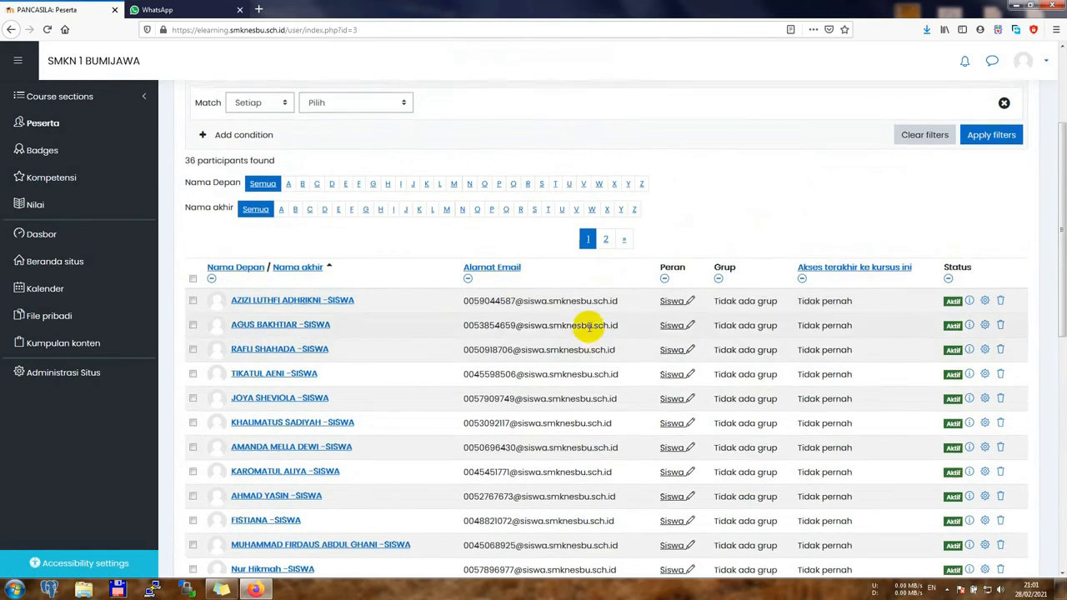
scroll(589, 330, "up", 2)
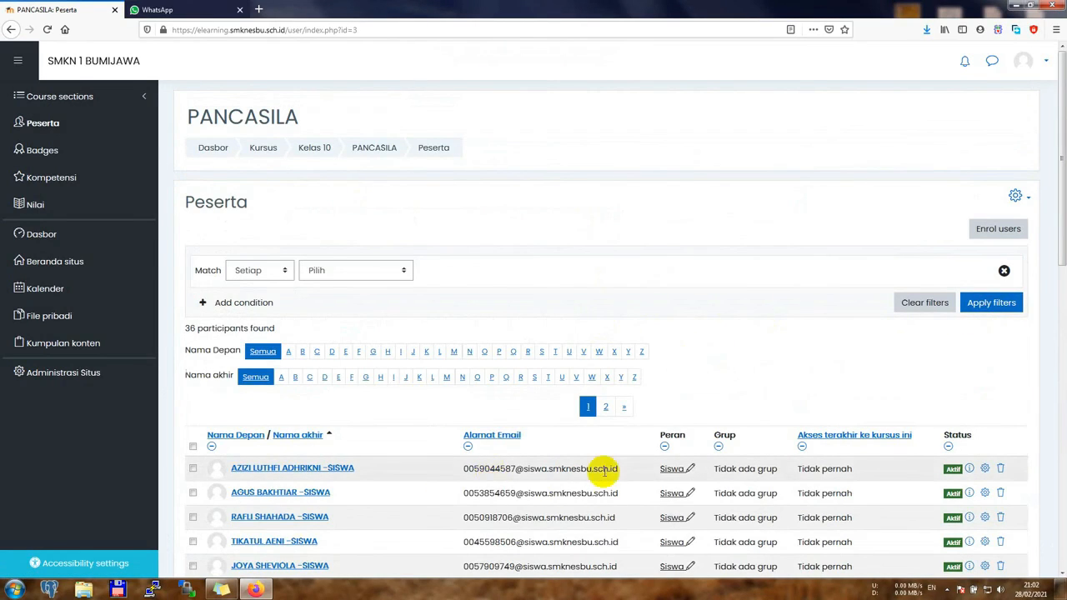
Find the teacher's account (GURU) by name, enrol it in the course with the role Pengajar, and check the participants list.
left_click(985, 235)
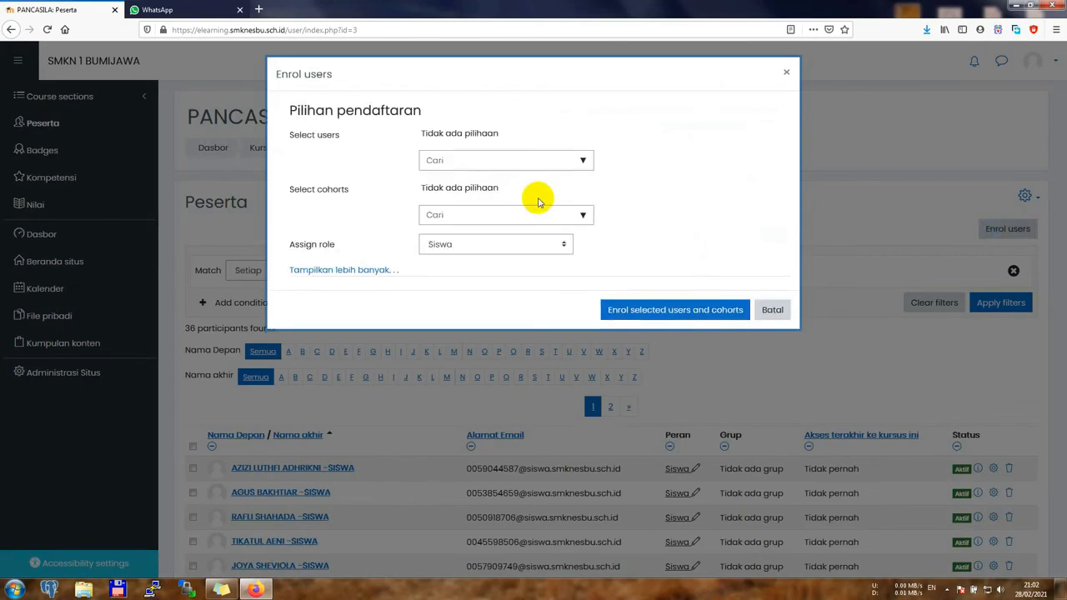
left_click(531, 161)
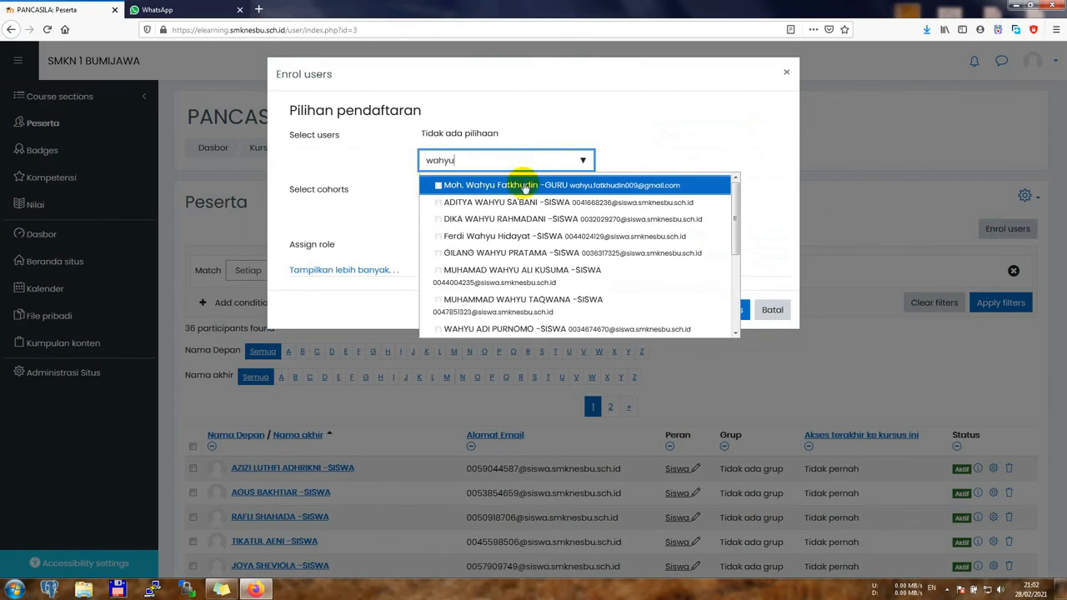
left_click(480, 191)
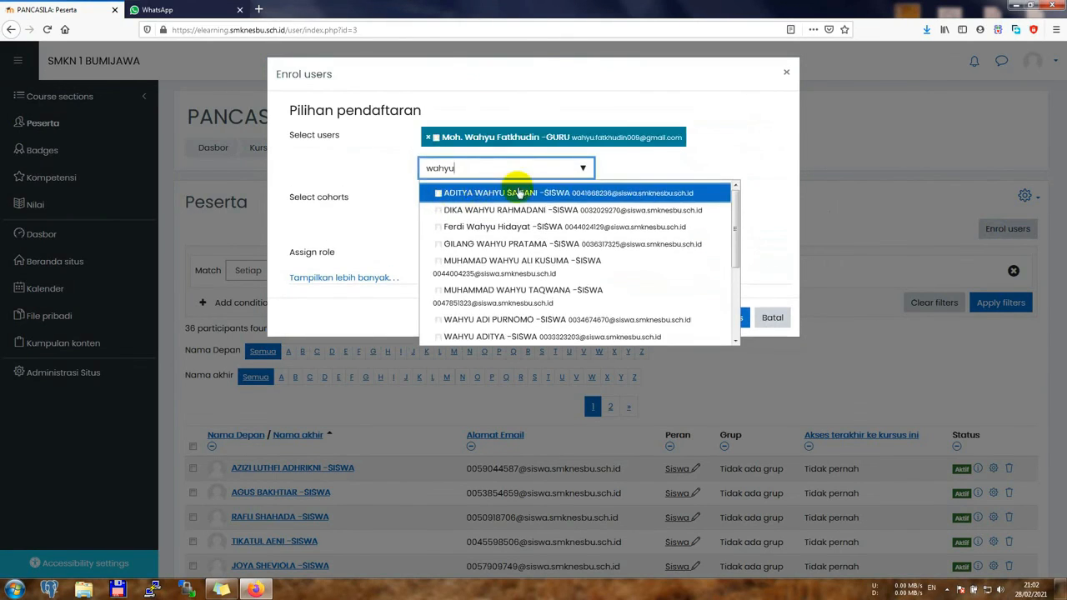
left_click(428, 307)
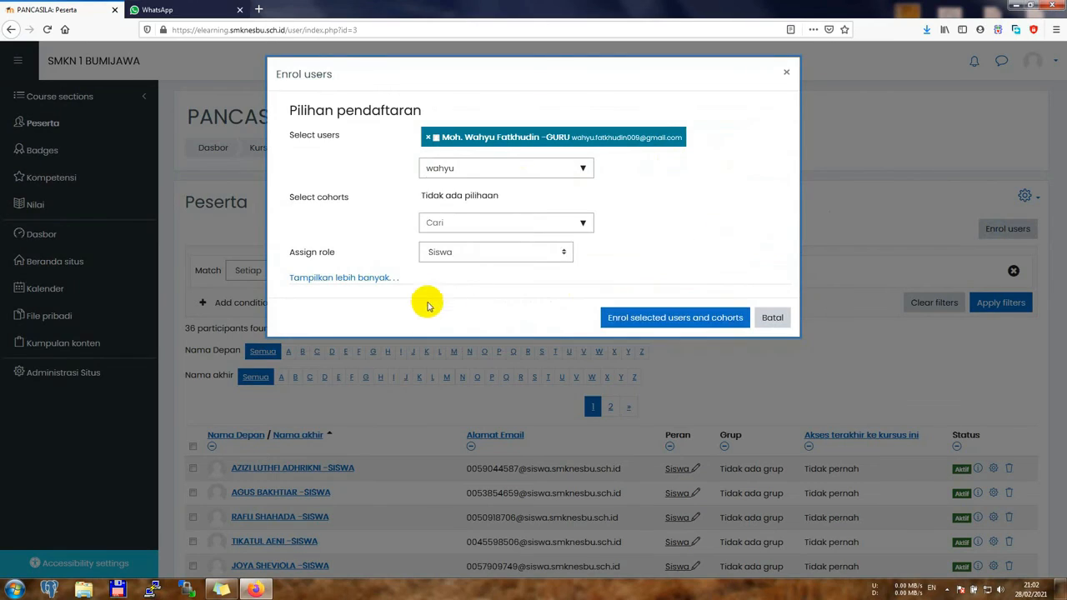
left_click(476, 253)
left_click(467, 286)
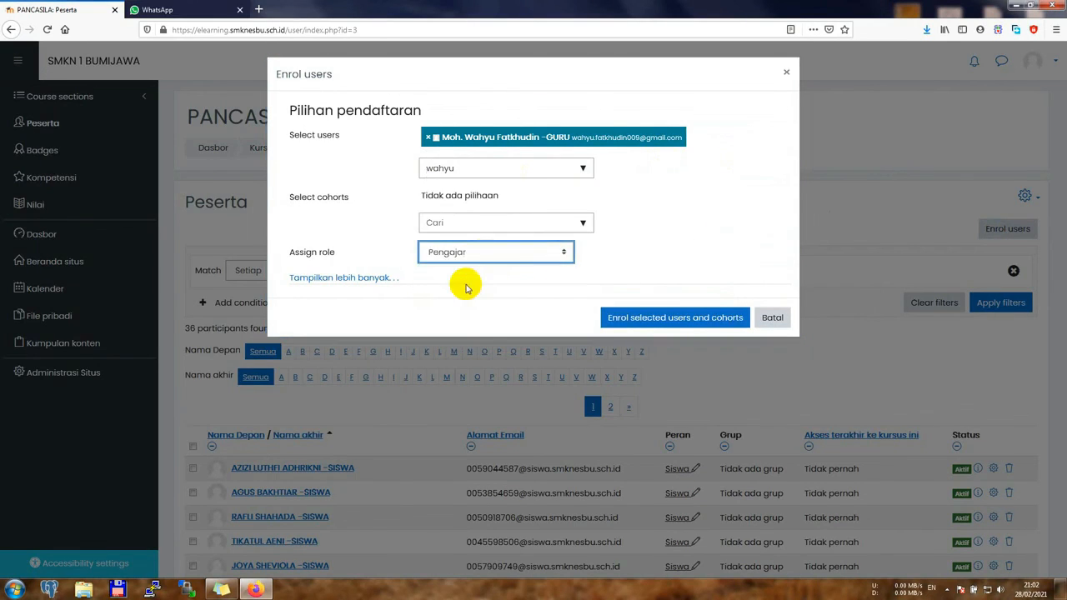
left_click(650, 317)
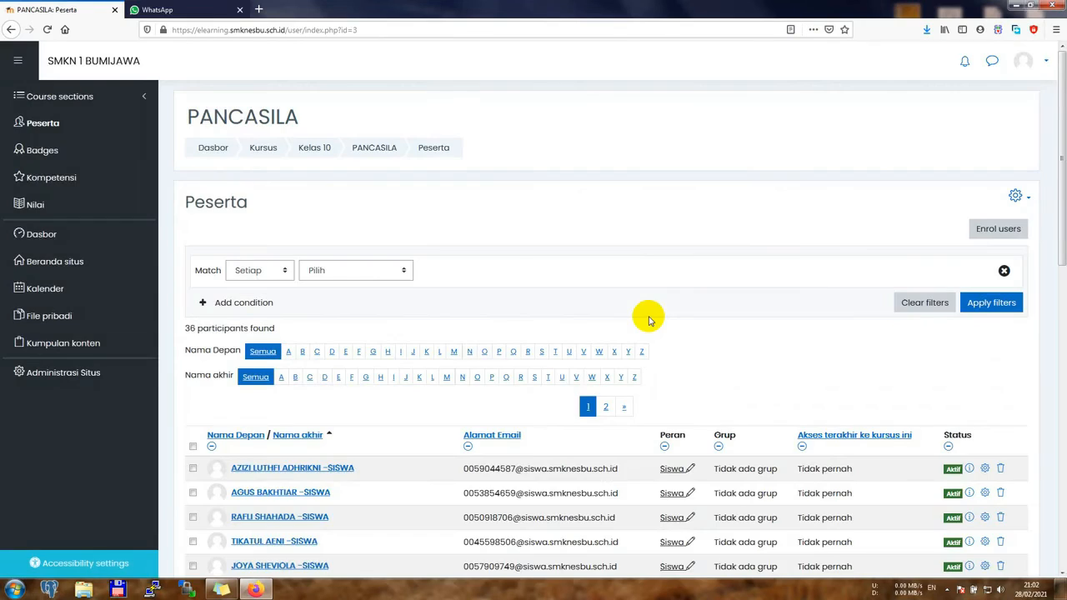
scroll(708, 315, "down", 1)
scroll(709, 315, "down", 3)
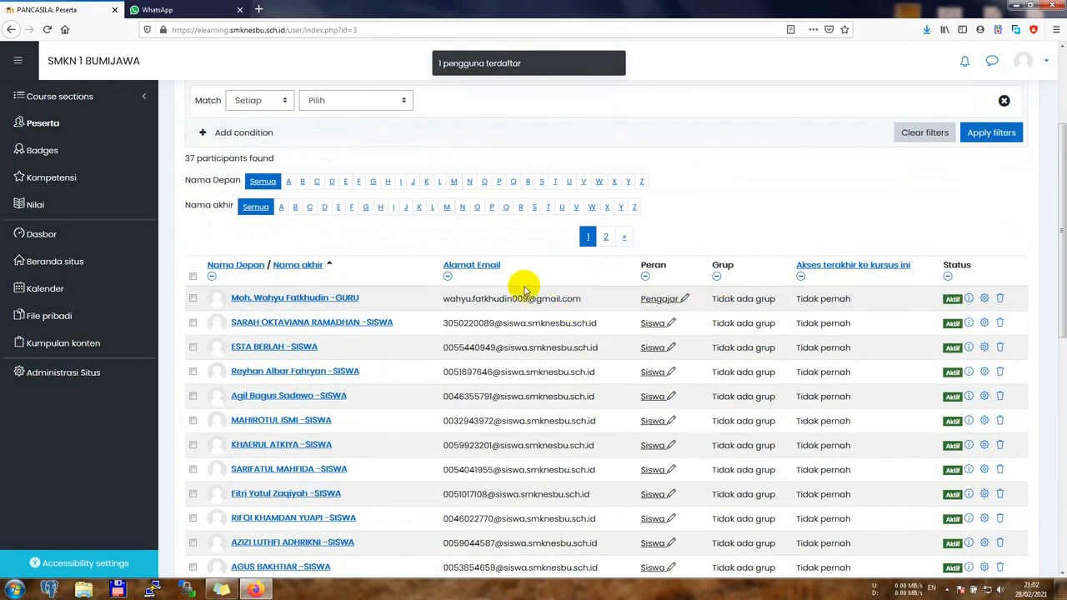
scroll(538, 391, "up", 4)
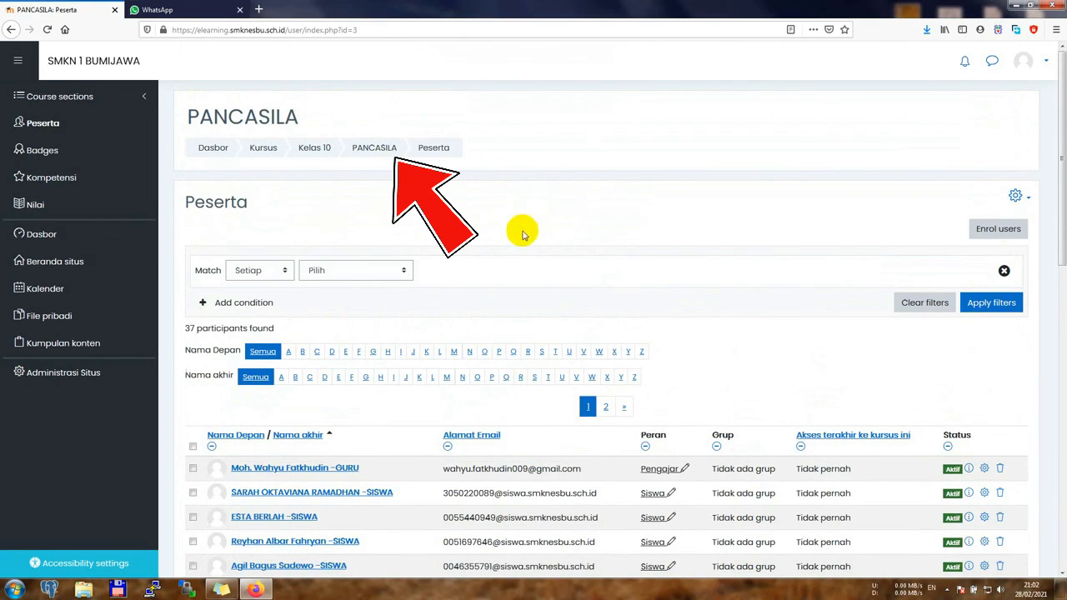
Go between the PANCASILA course page and its participants page, and turn on edit mode for the course's topics.
left_click(383, 148)
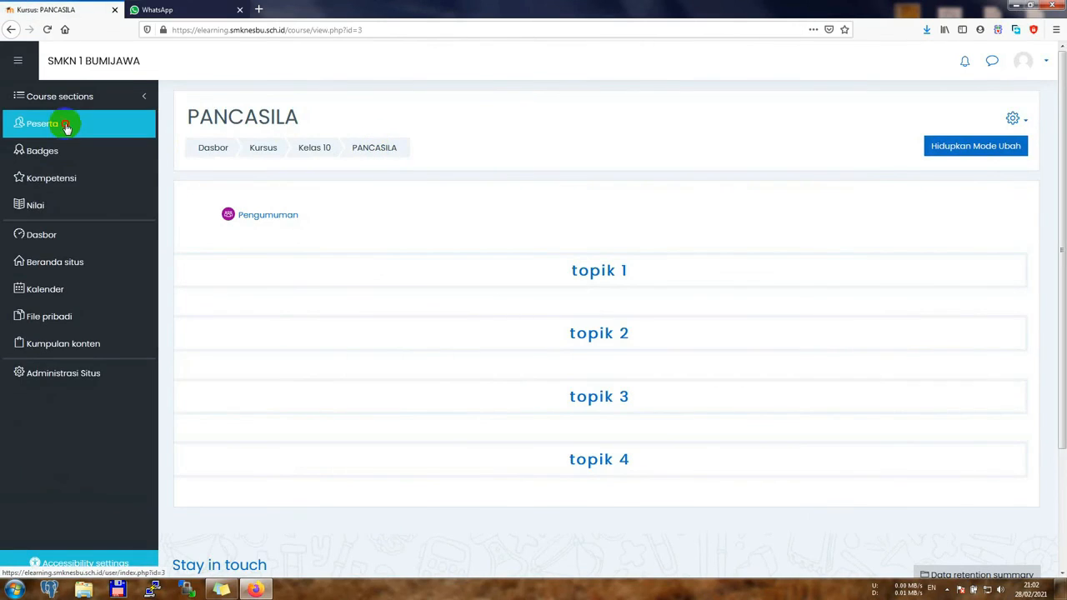
left_click(67, 127)
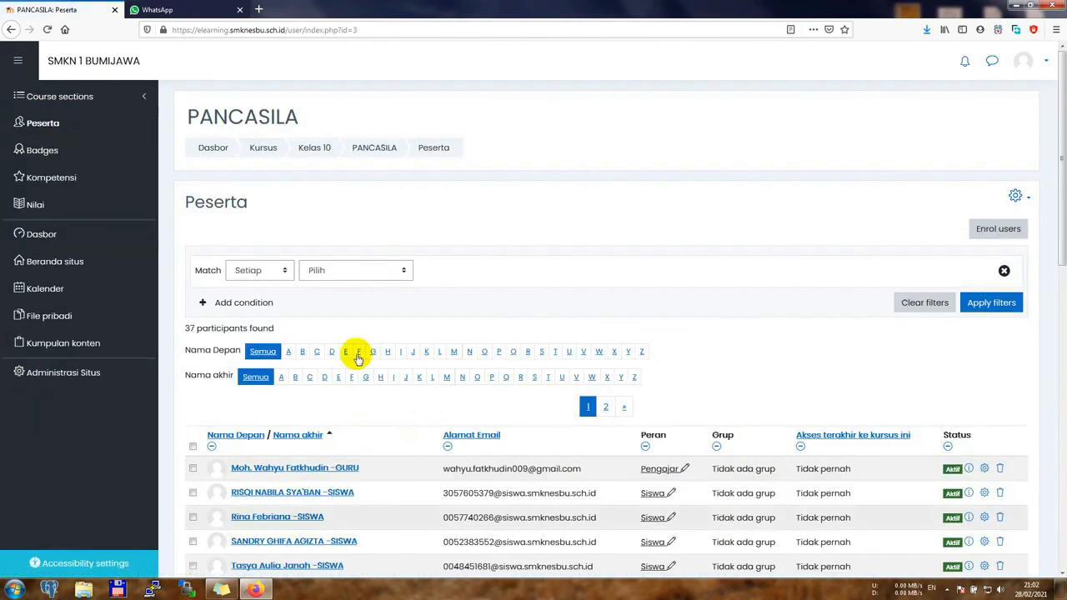
left_click(380, 146)
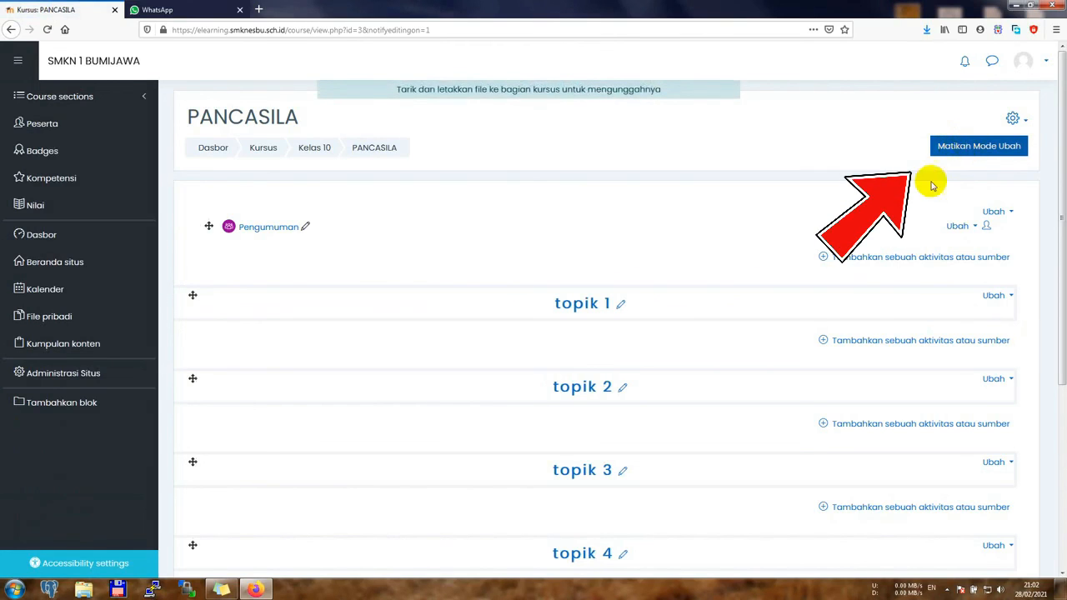
scroll(959, 181, "down", 1)
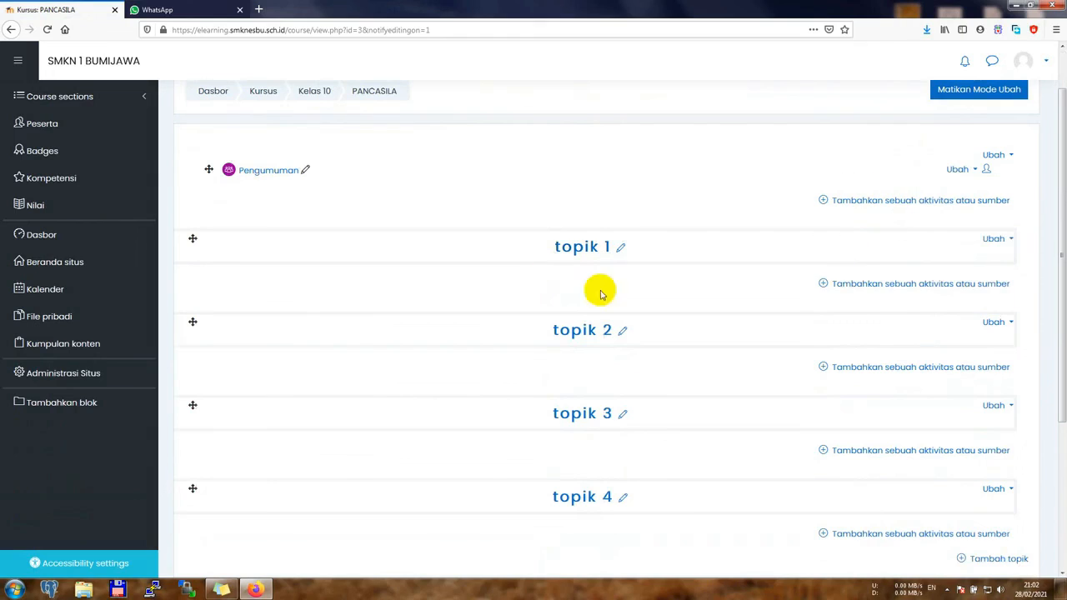